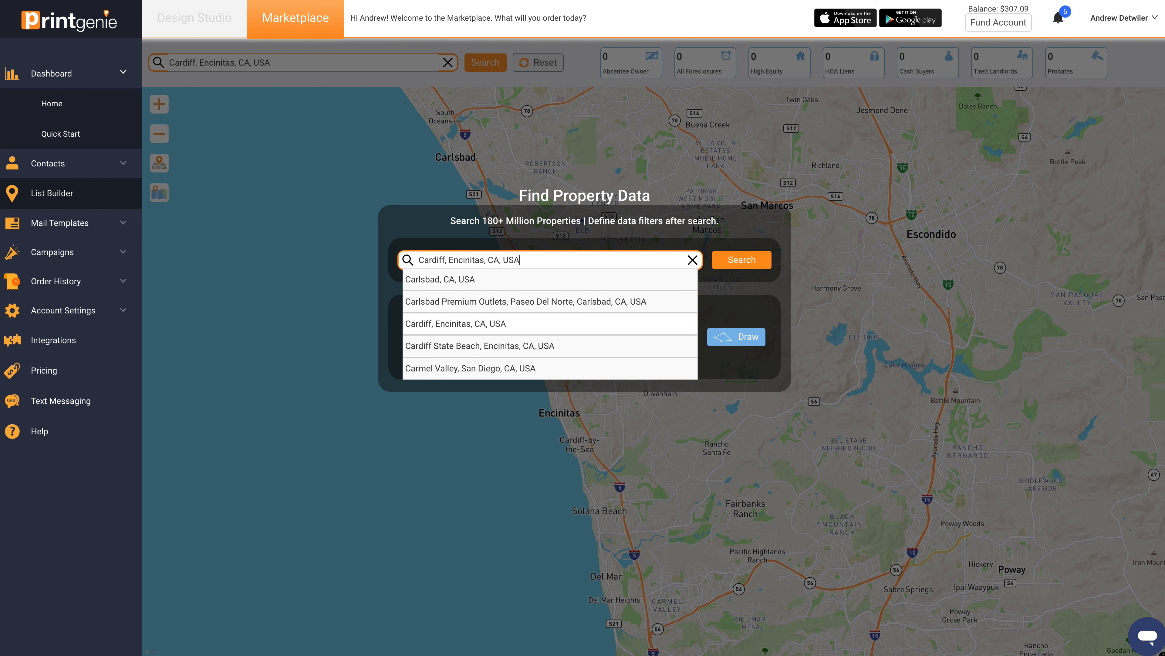
Step: Search the property map for Cardiff, Encinitas, CA, USA
left_click(454, 323)
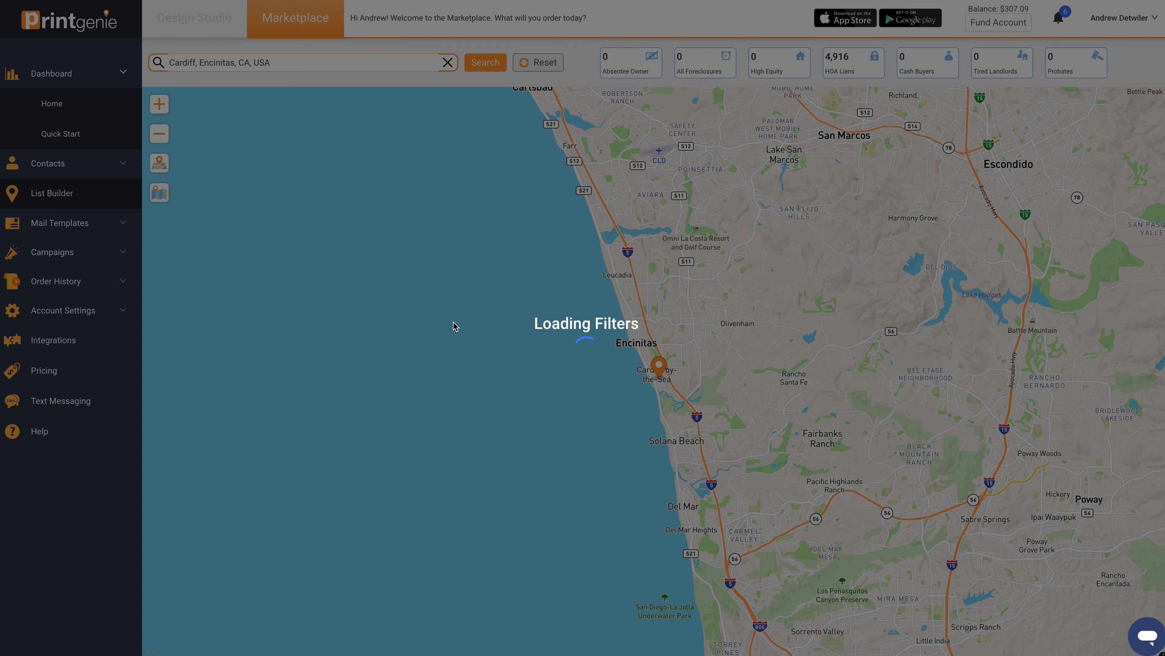
scroll(616, 395, "up", 3)
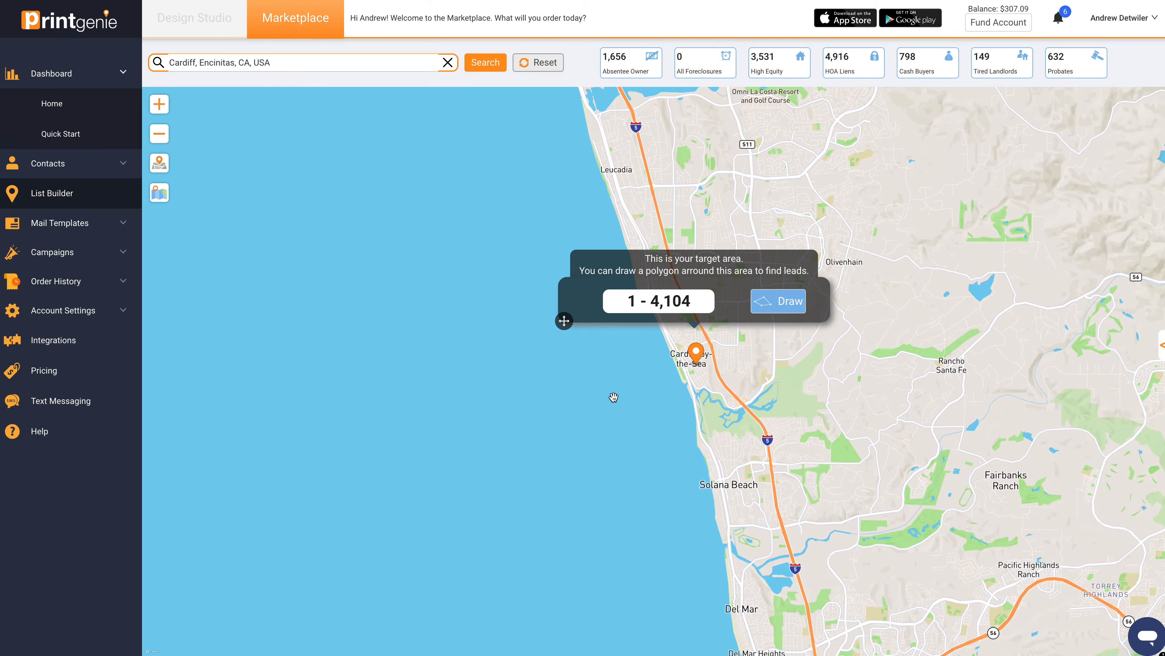
scroll(749, 385, "up", 5)
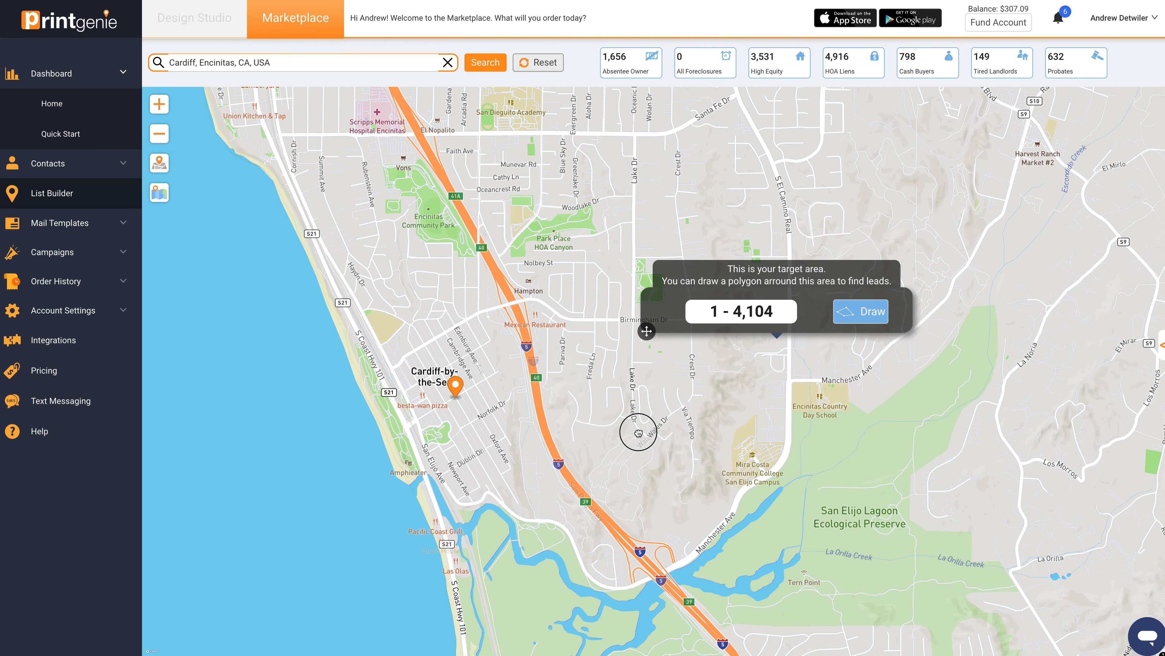
left_click_drag(639, 433, 686, 457)
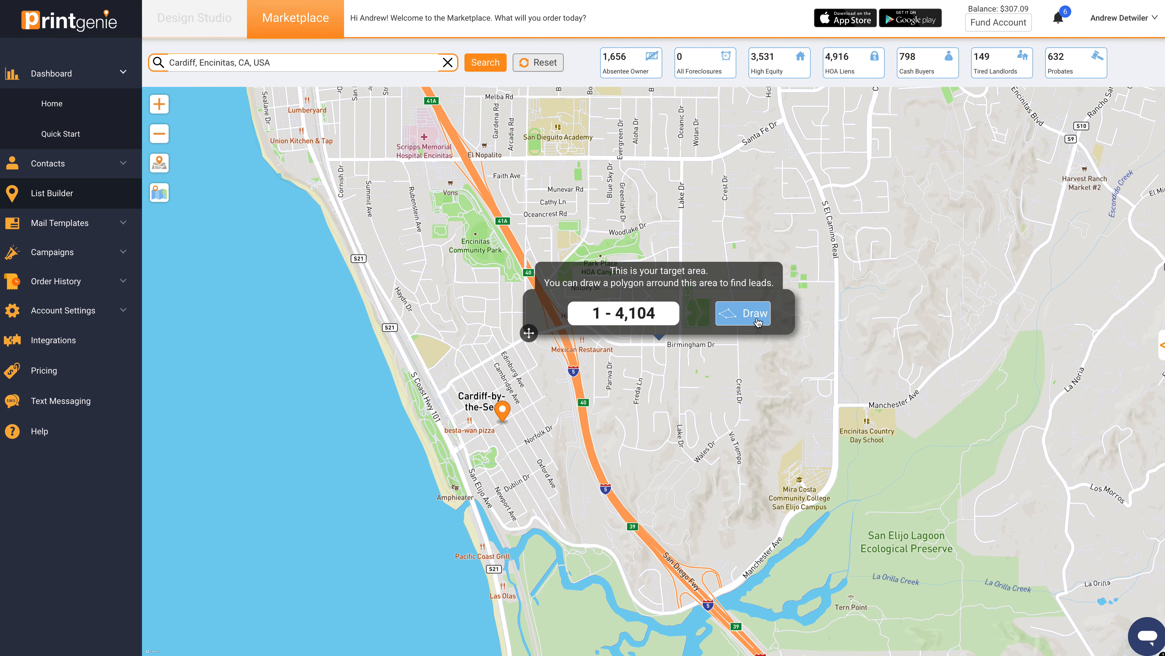
Step: Draw a closed five-point polygon around Cardiff-by-the-Sea, between the coastline and the freeway, from Union Kitchen & Tap down to the lagoon
left_click(294, 156)
left_click(472, 509)
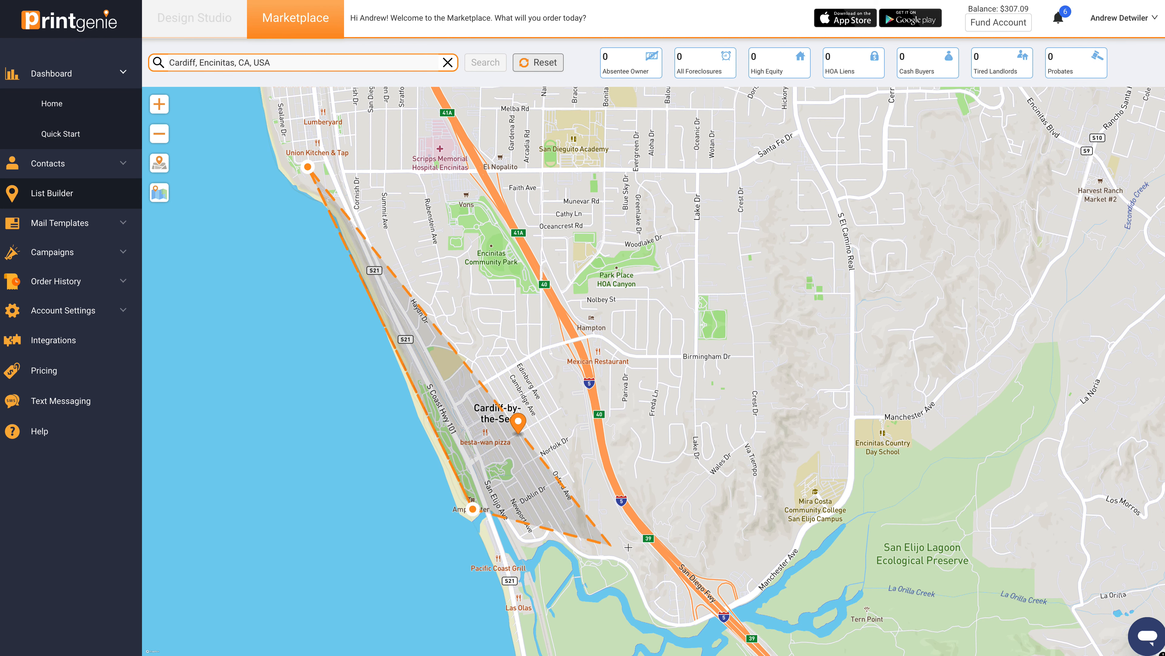
left_click(685, 567)
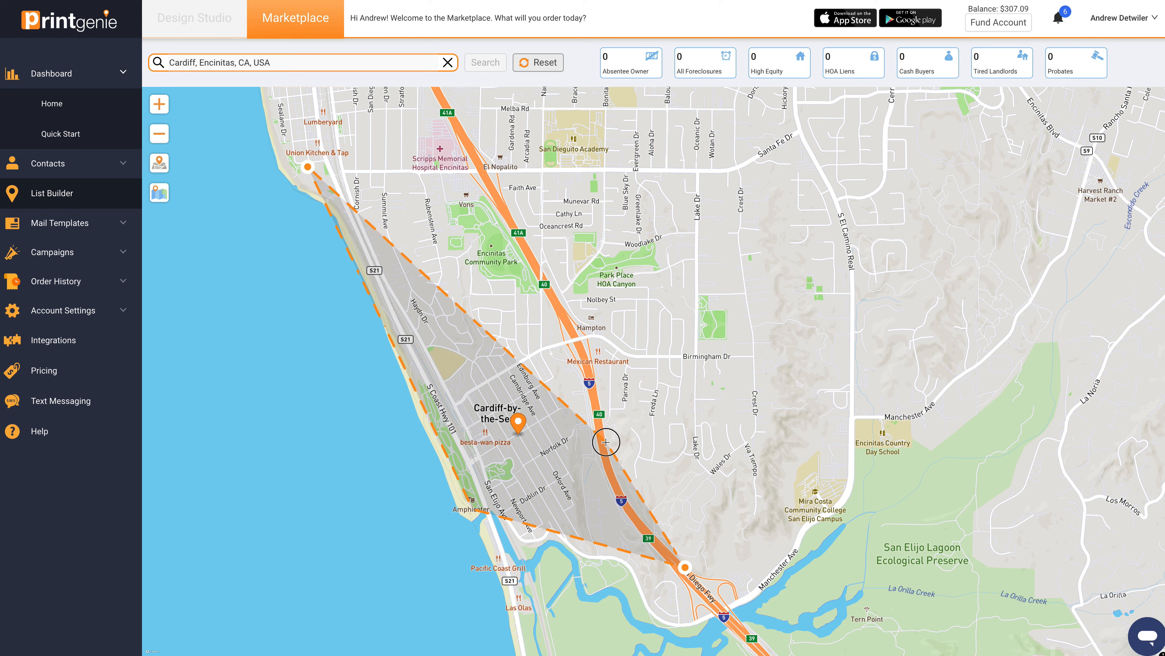
left_click(459, 112)
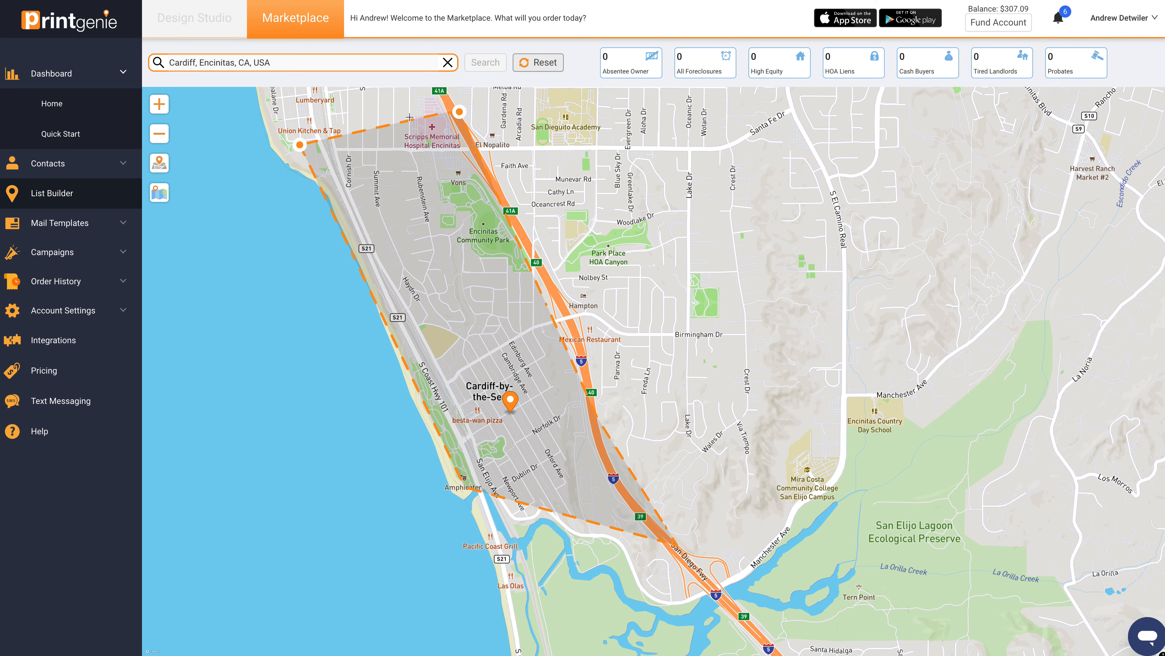
left_click(300, 145)
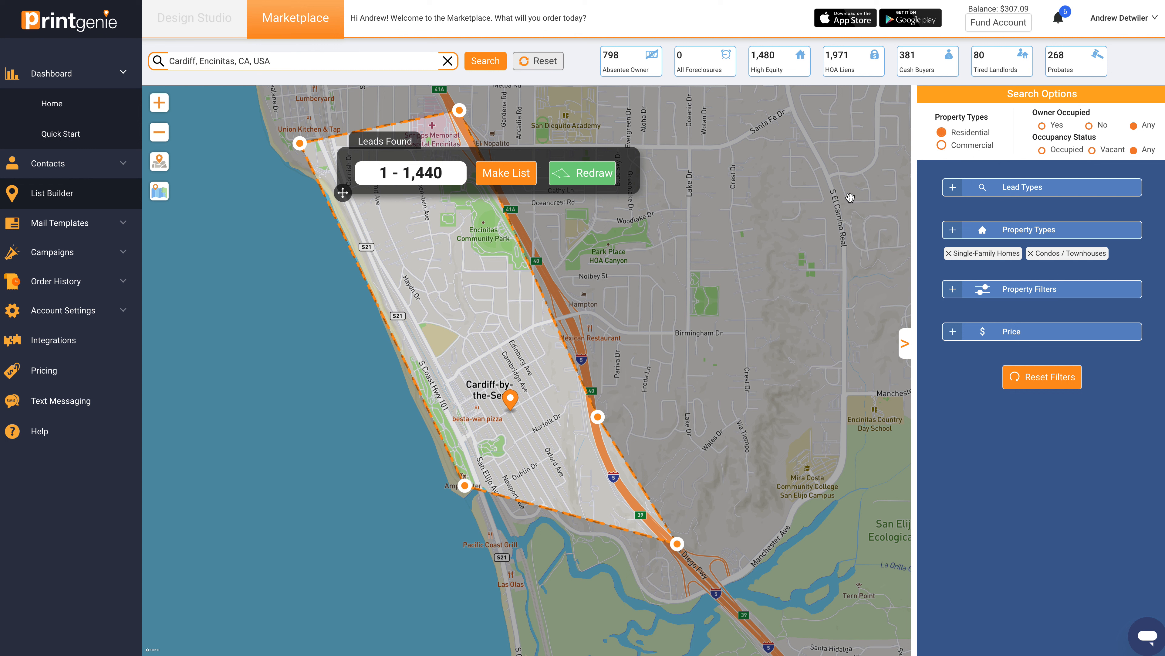
Step: Filter the leads by the type Absentee Owners with Homes Built Before 1975 With High Equity
left_click(1047, 188)
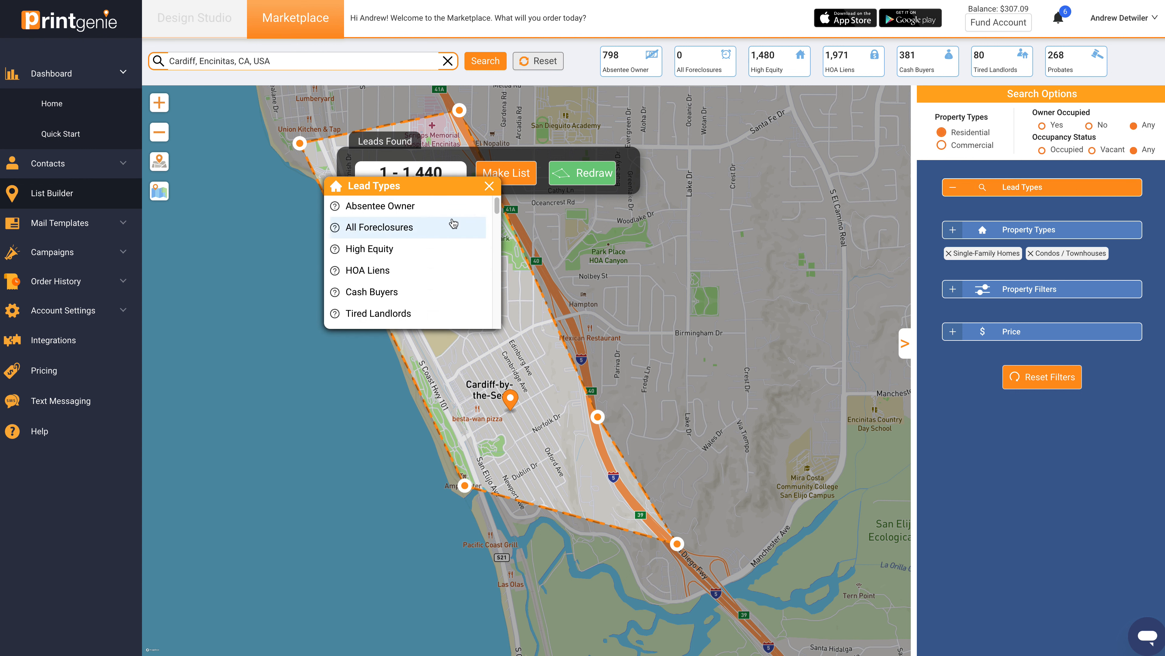
left_click_drag(441, 195, 304, 244)
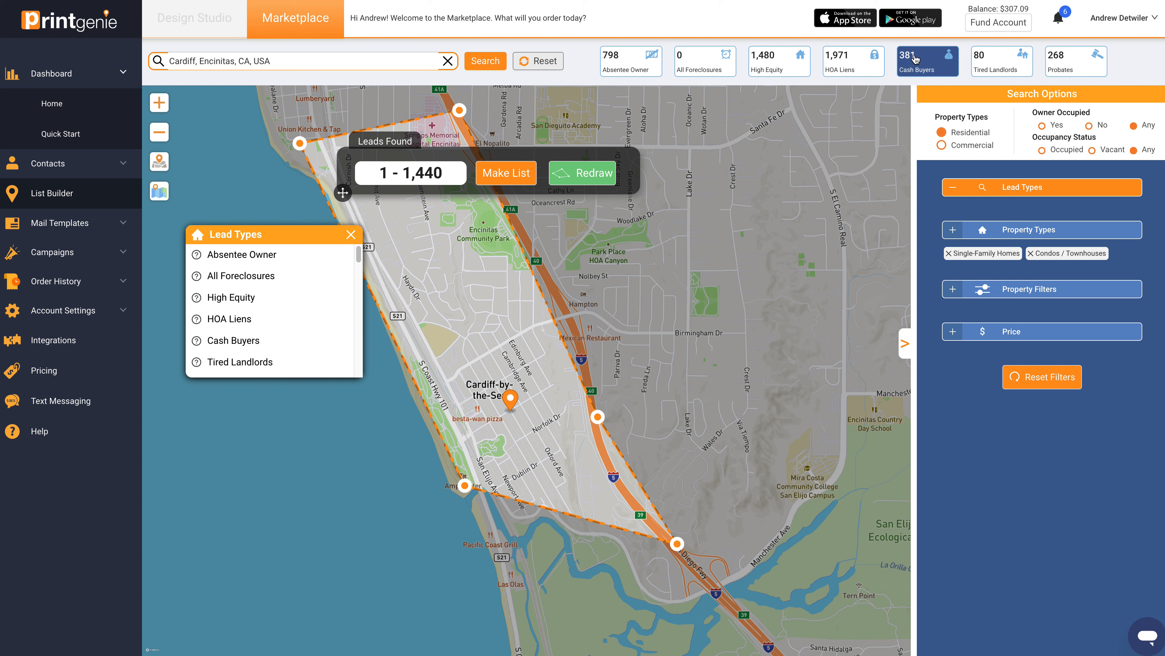
left_click(359, 254)
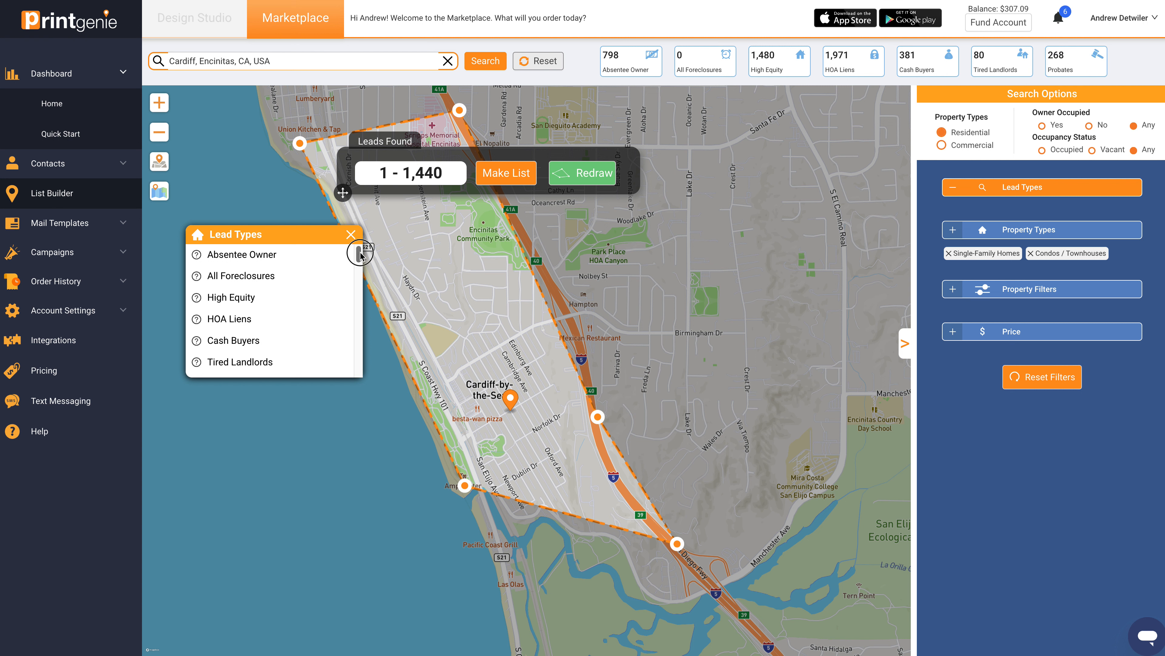
left_click_drag(361, 255, 356, 358)
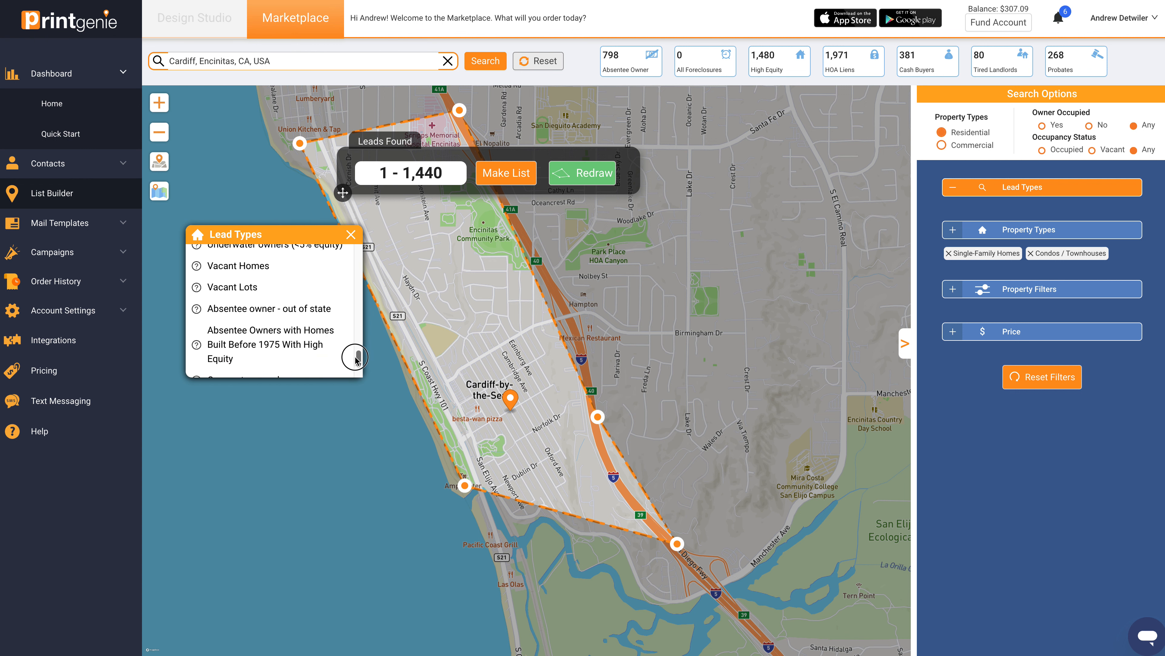
left_click(261, 335)
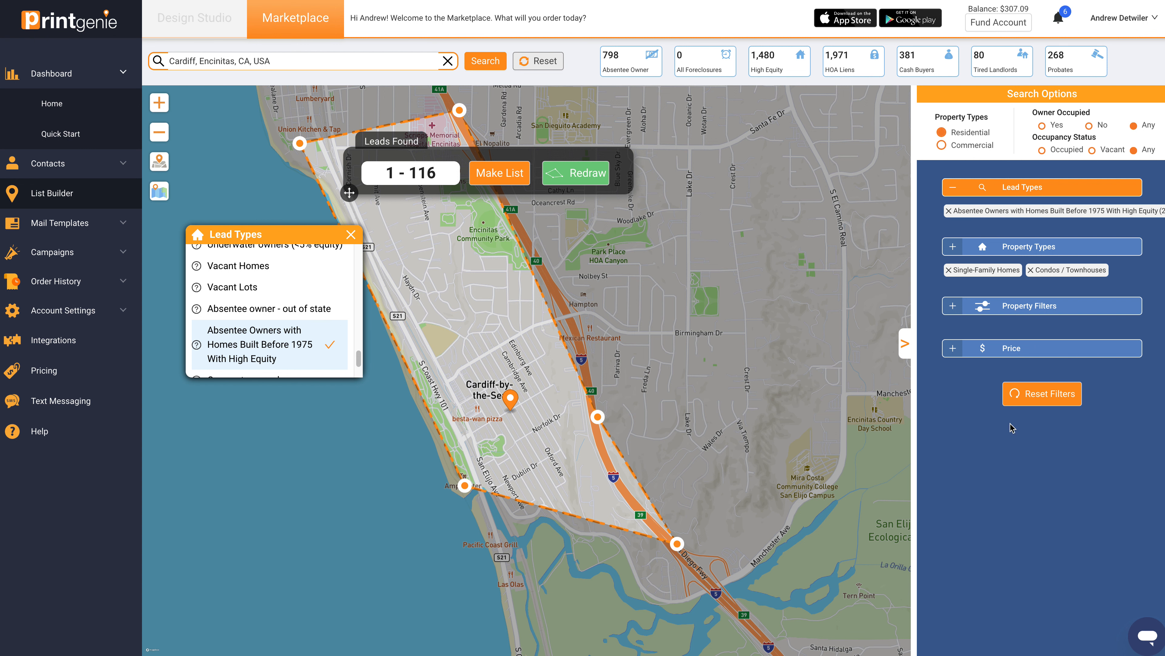
Step: Filter the properties to 3+ bedrooms and 2+ bathrooms
left_click(1030, 308)
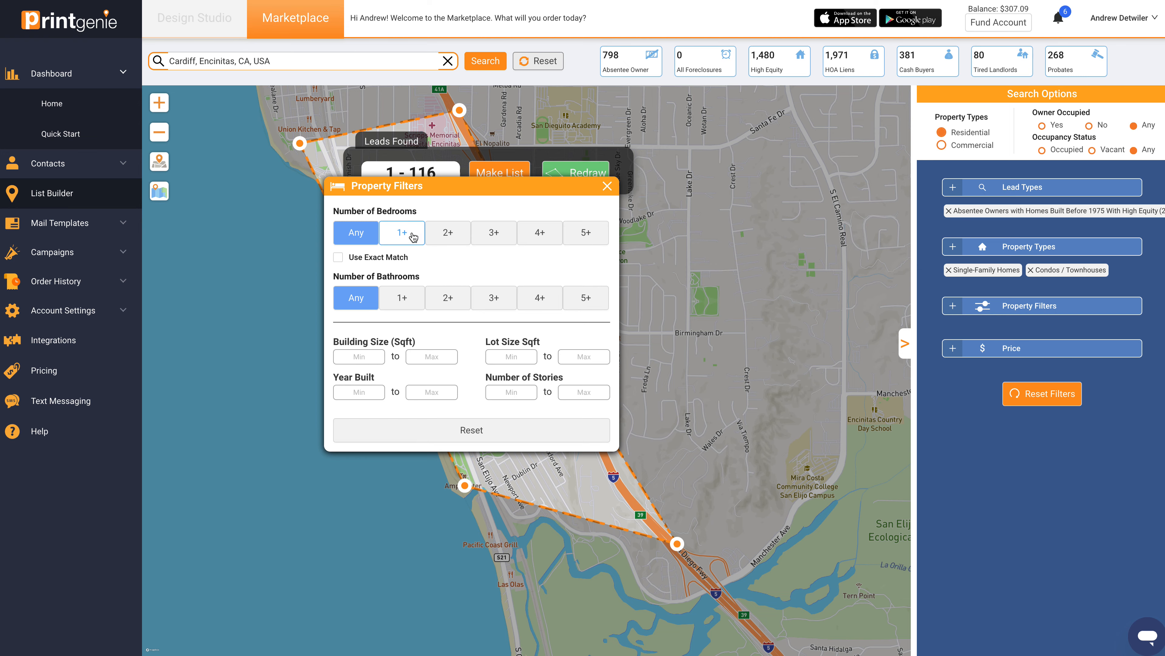
left_click(494, 232)
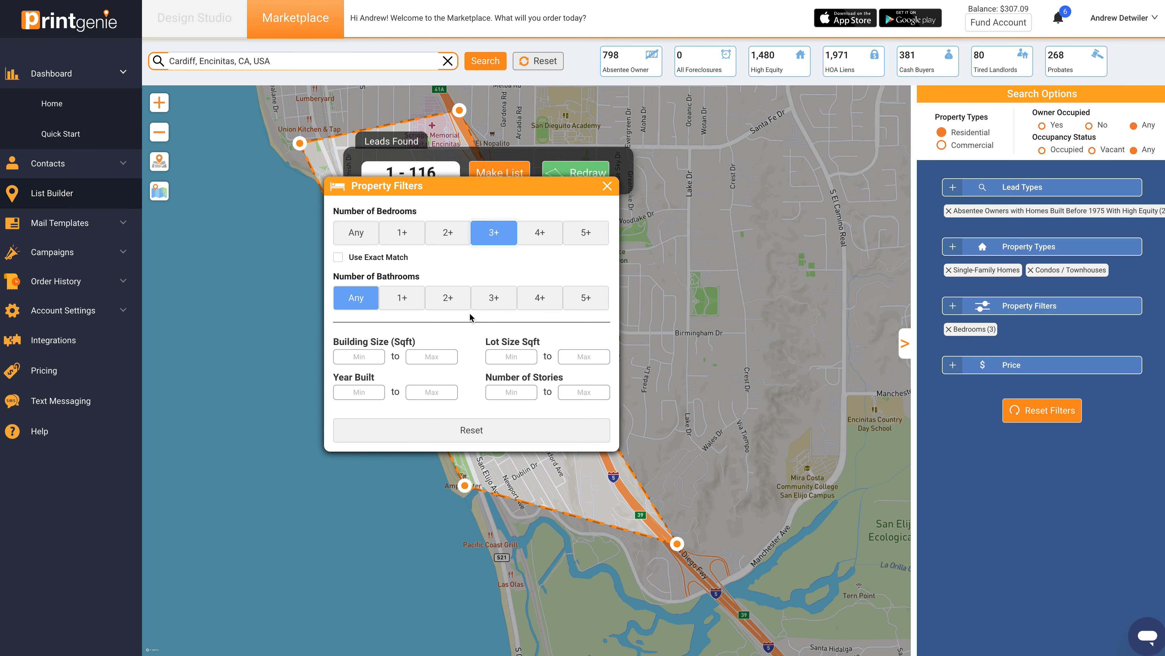
left_click(448, 298)
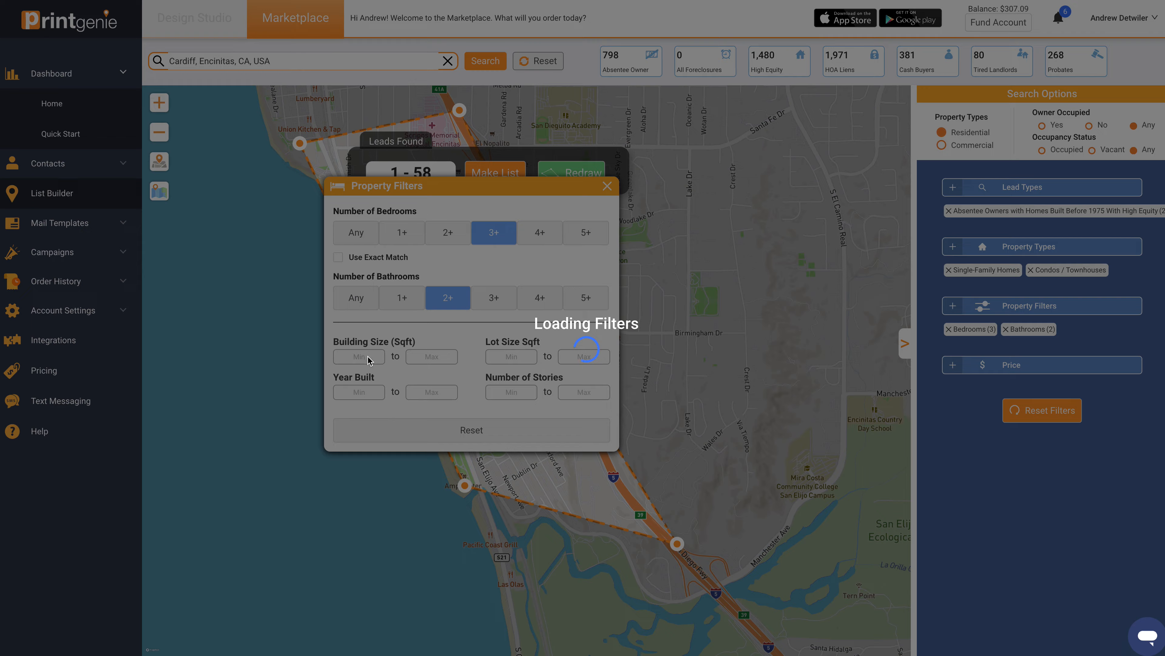
Step: Limit the building size to 1000 to 4000 sqft and close the property filters
left_click(366, 359)
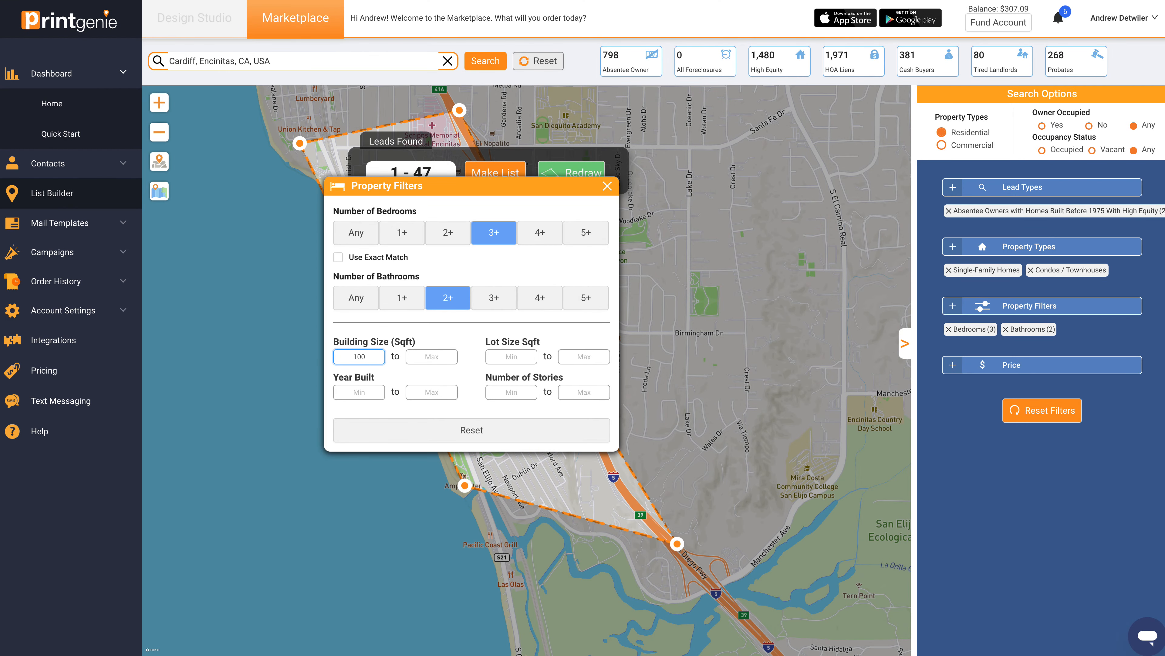
left_click(440, 355)
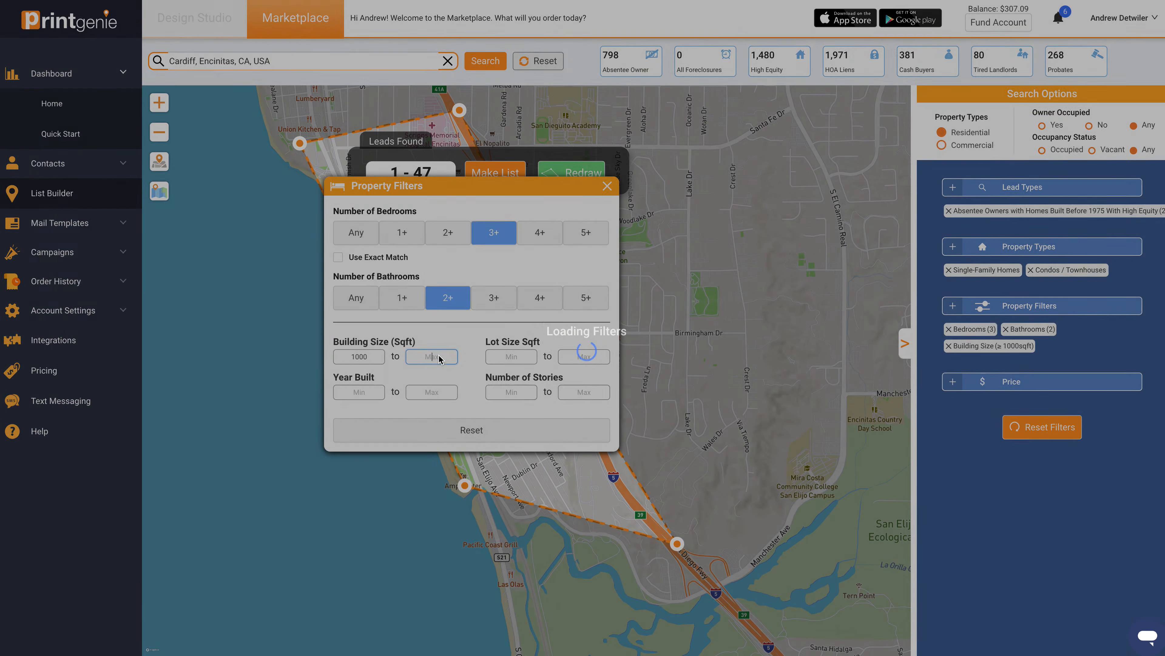
type("4000")
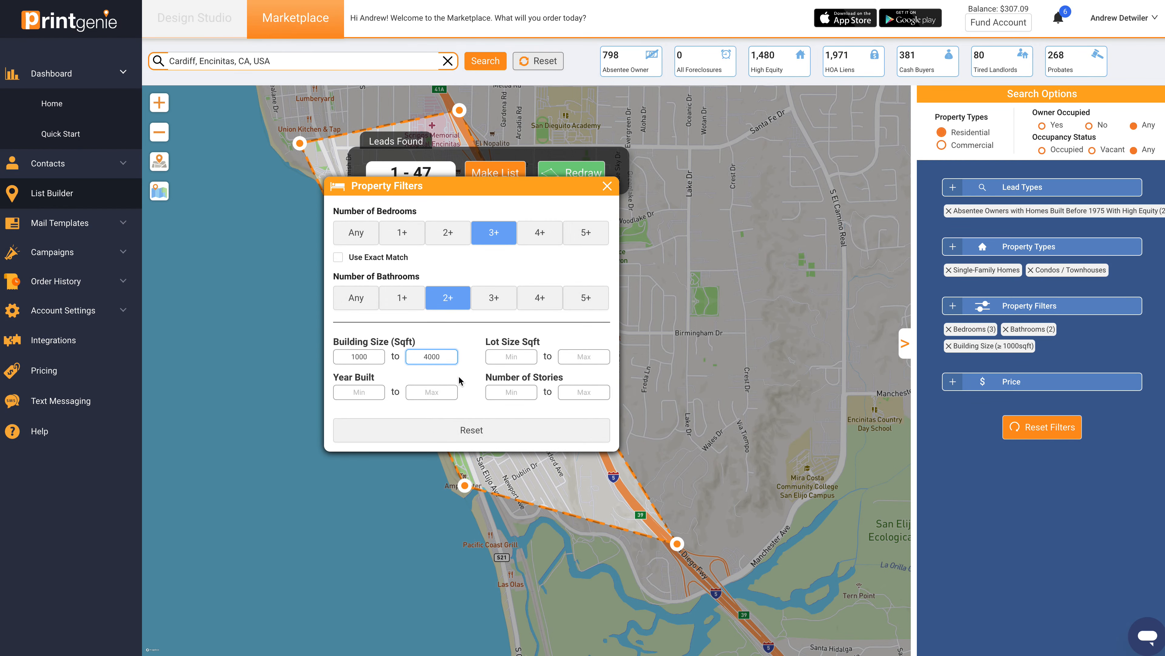
left_click_drag(528, 186, 346, 247)
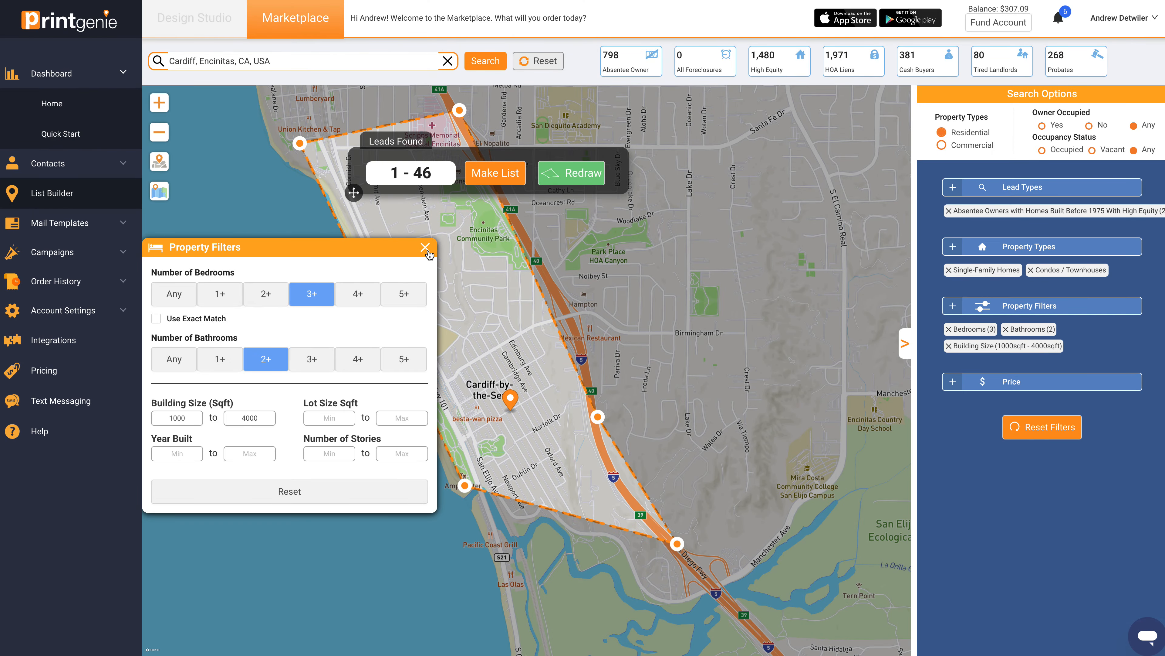
left_click(427, 251)
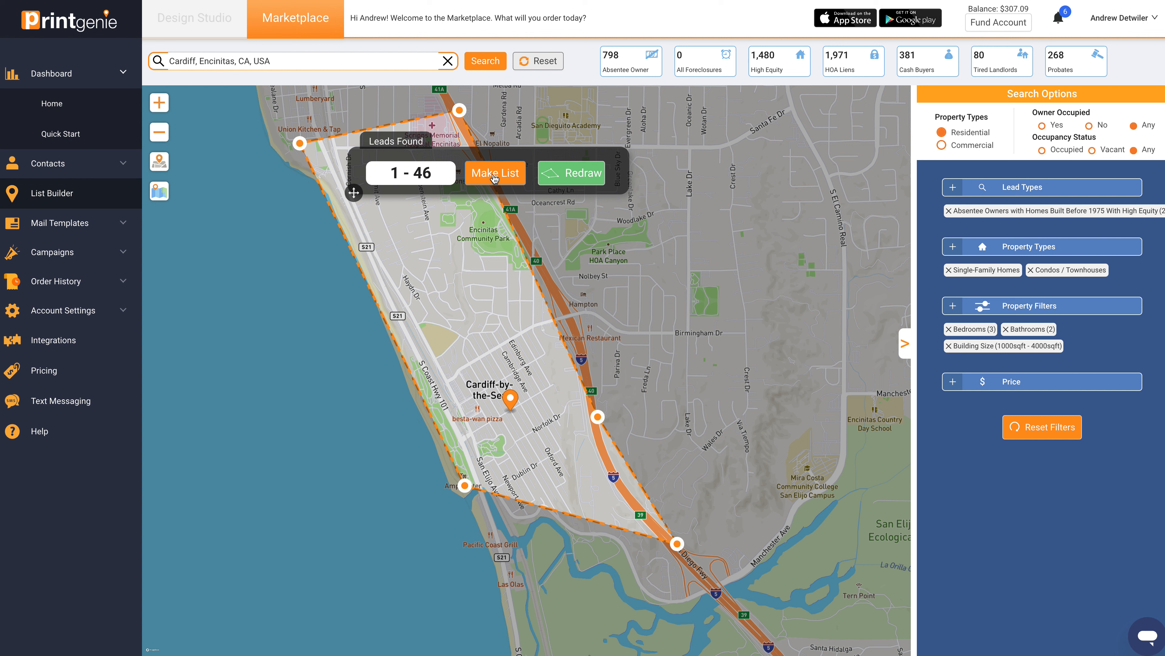
Step: Review the available options for property types, property filters, price and lead types
left_click(1074, 252)
left_click(543, 208)
left_click(1062, 312)
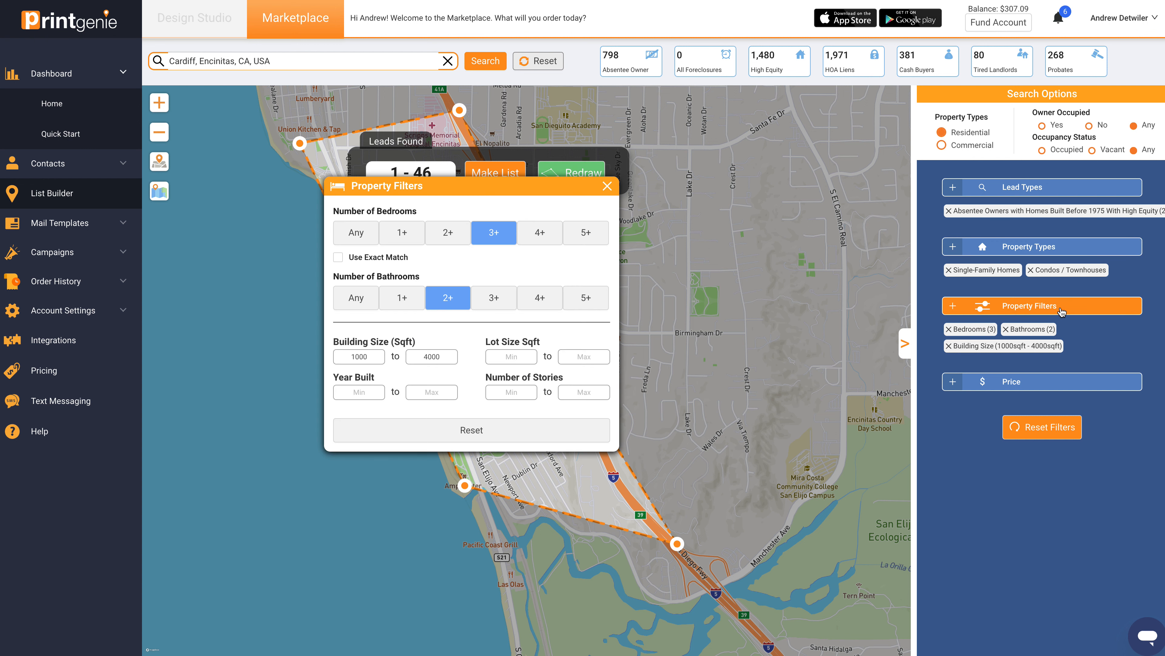
left_click(611, 186)
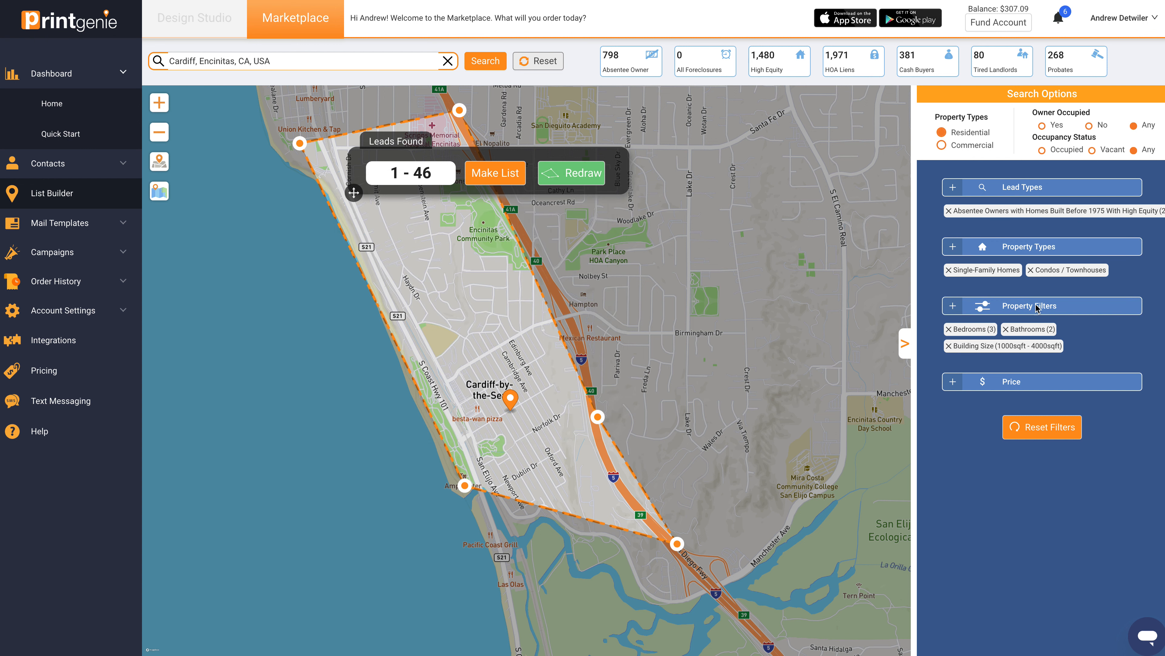
left_click(1042, 385)
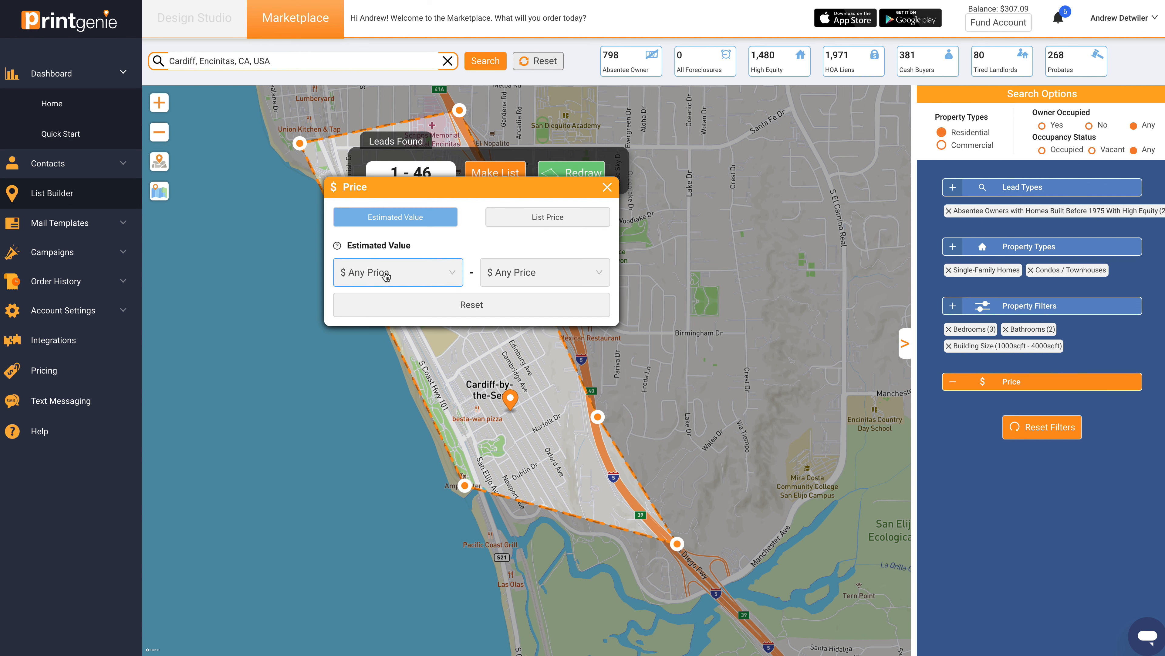
left_click(607, 187)
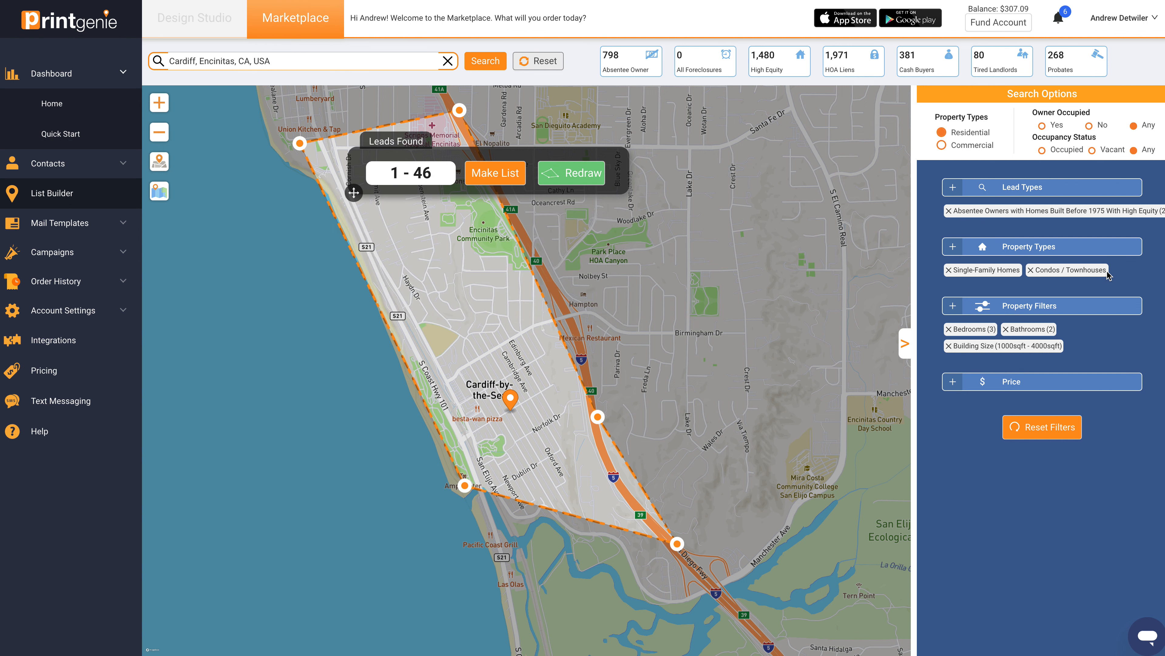
left_click(1028, 192)
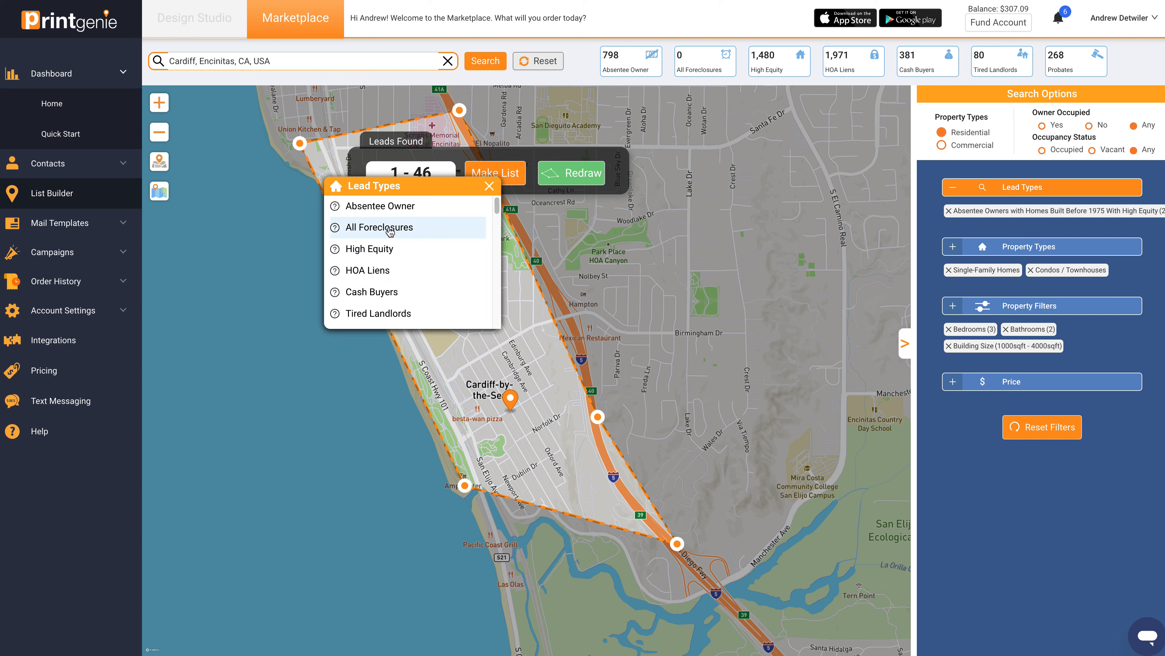
left_click_drag(496, 206, 490, 253)
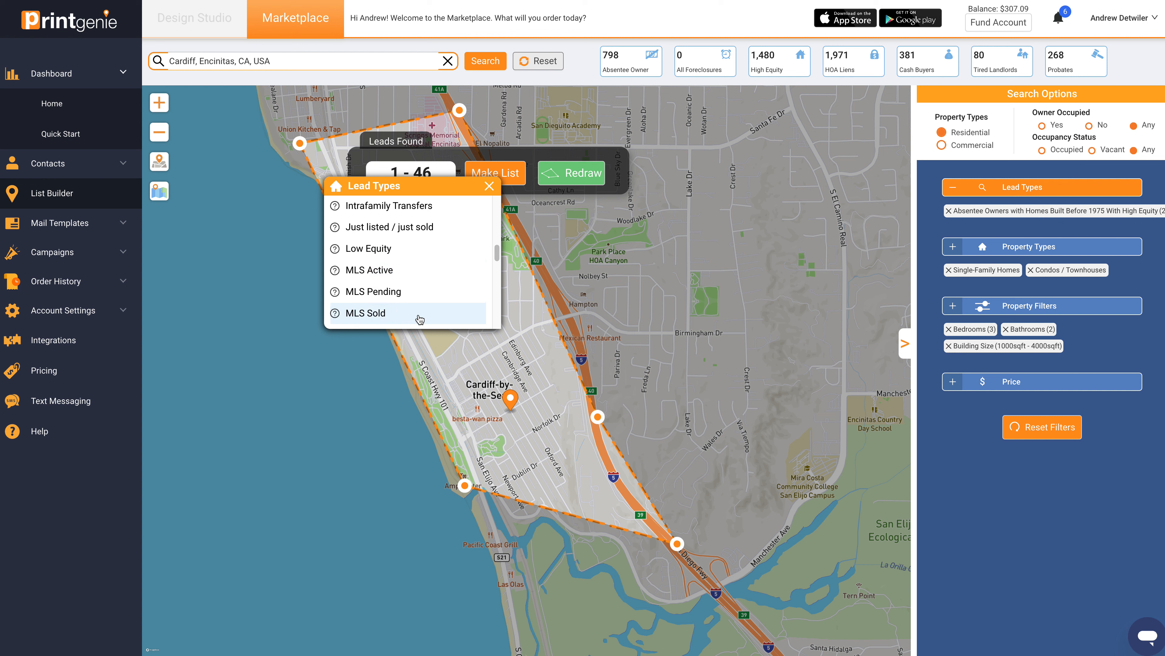
left_click(498, 257)
scroll(496, 259, "down", 3)
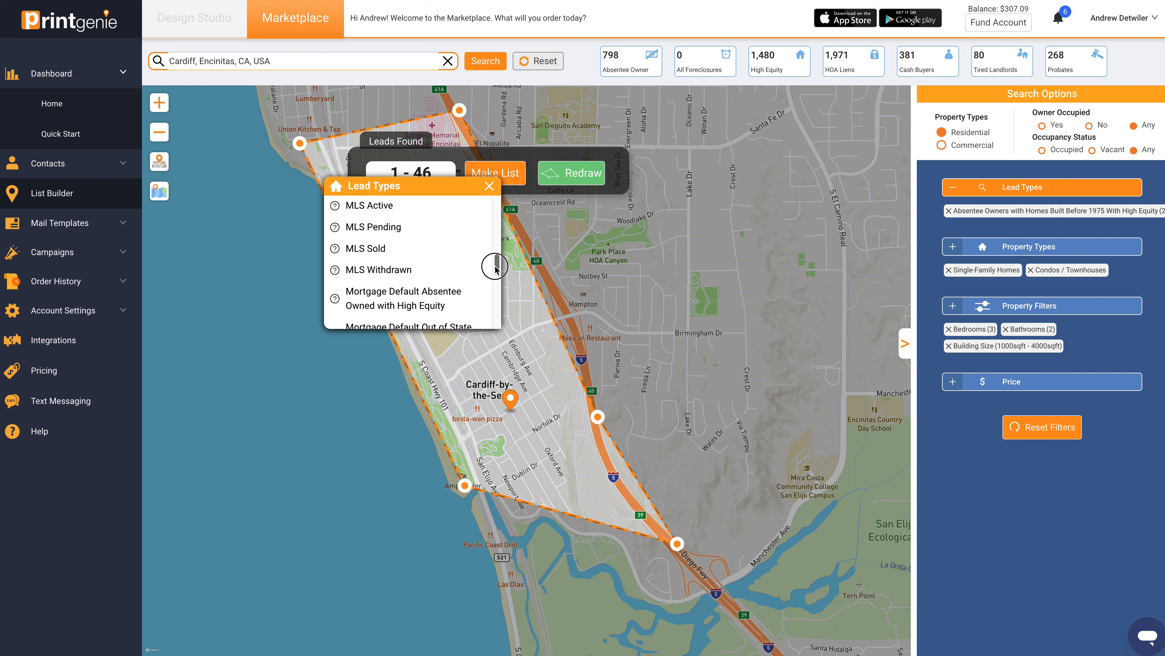
left_click(489, 185)
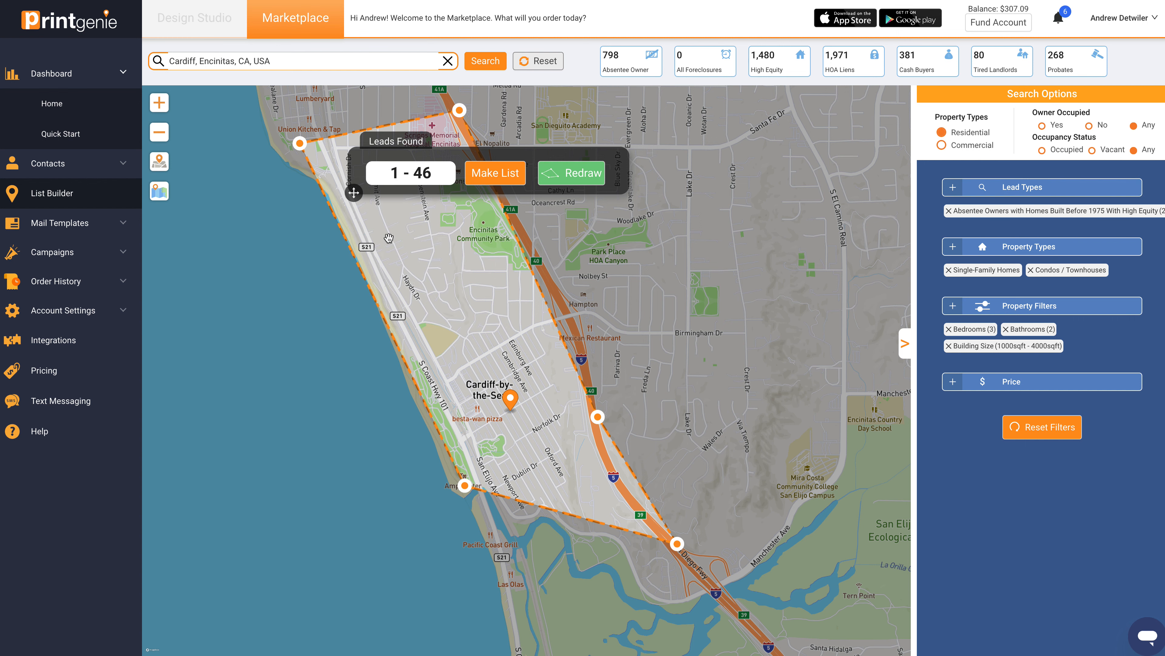
Step: Make a list from the found leads and name the contact list cardiff V02
left_click(491, 182)
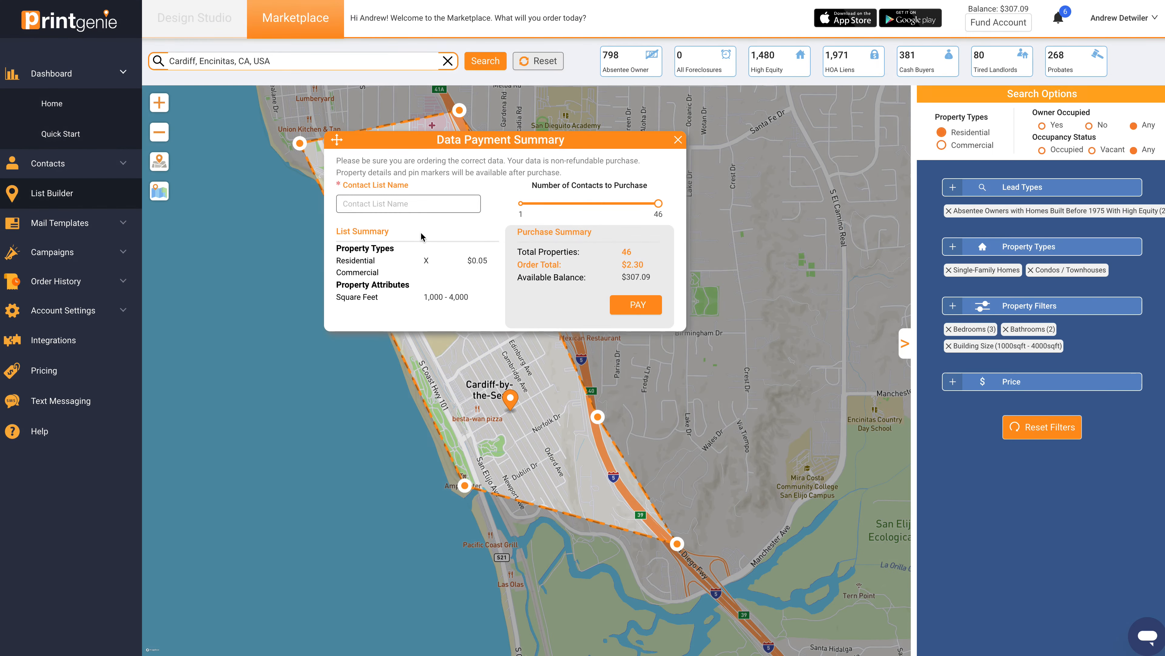
left_click(387, 202)
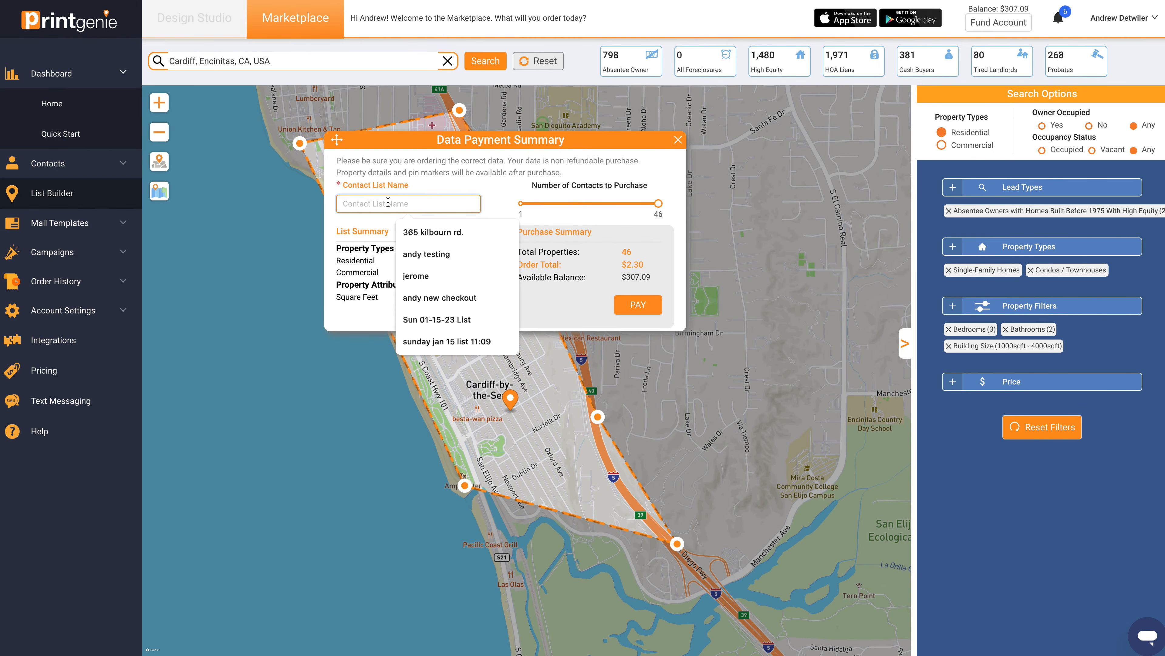
type("c")
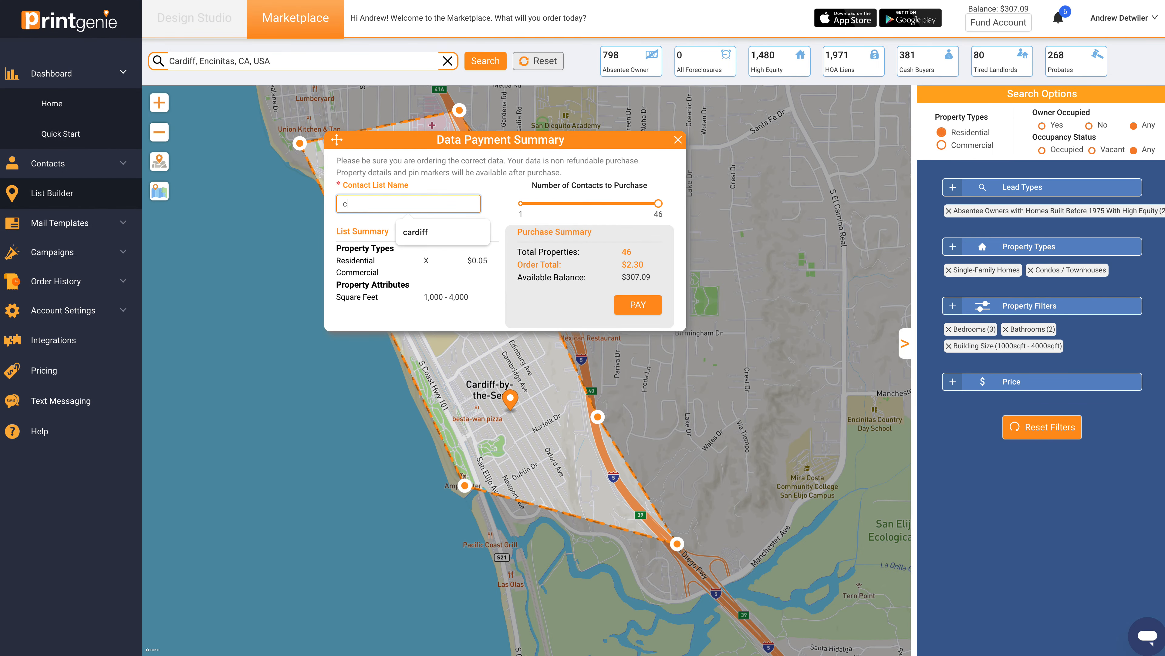
type("ardiff V02")
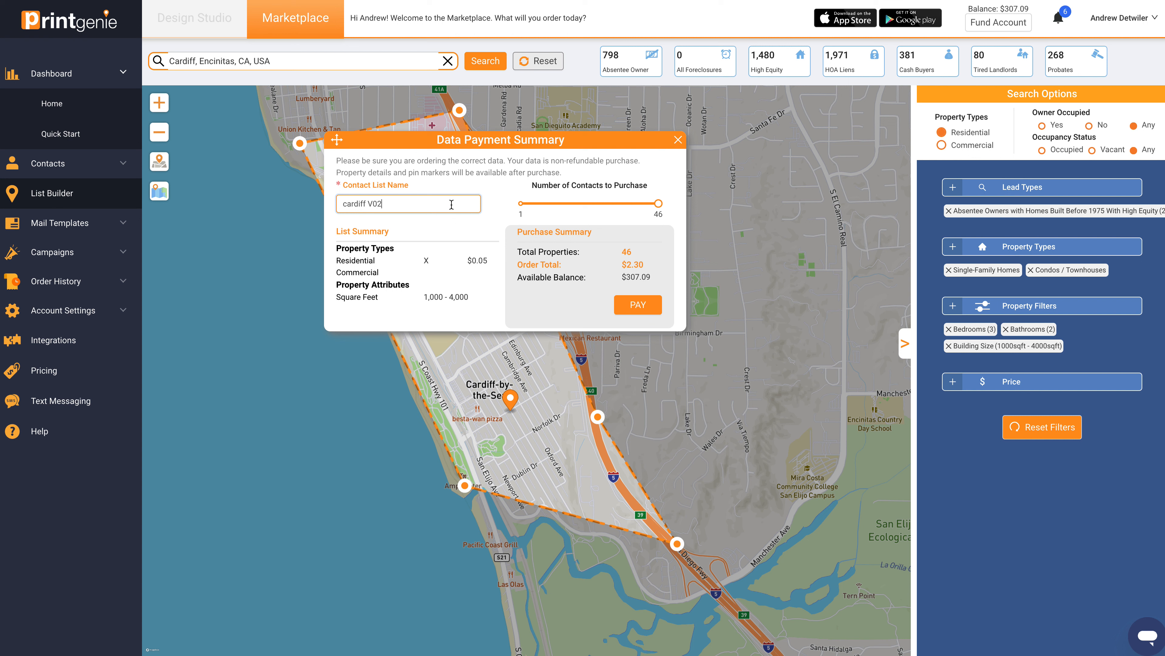
Step: Reduce the number of contacts to purchase to 25 and pay for the list
left_click_drag(658, 204, 594, 207)
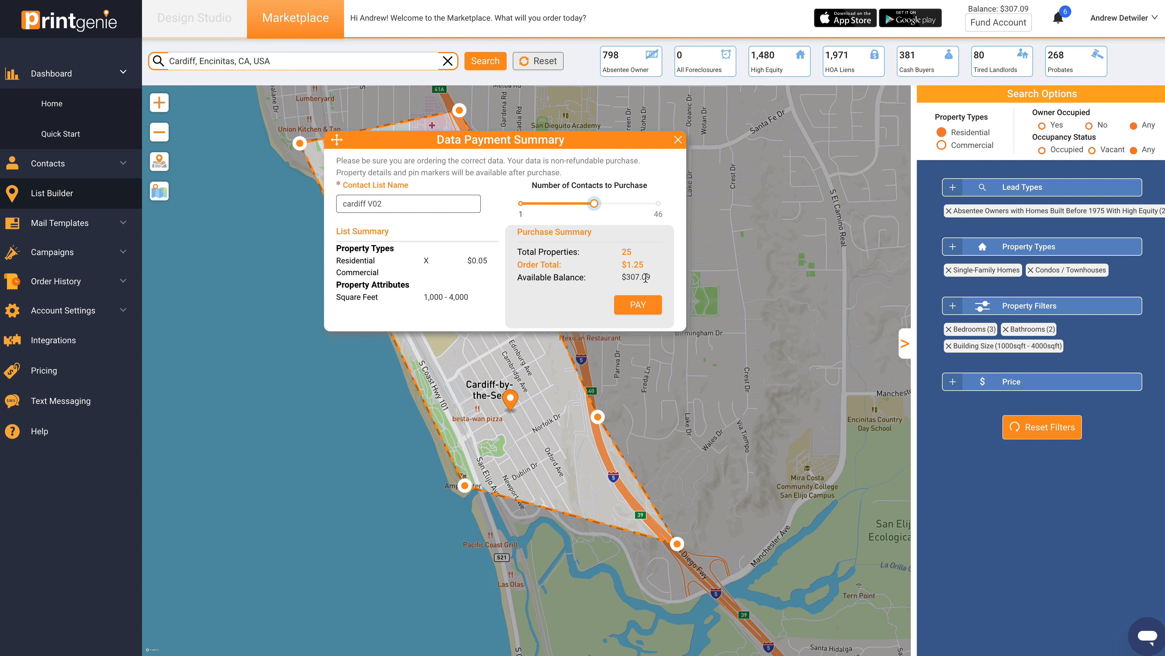
left_click(653, 311)
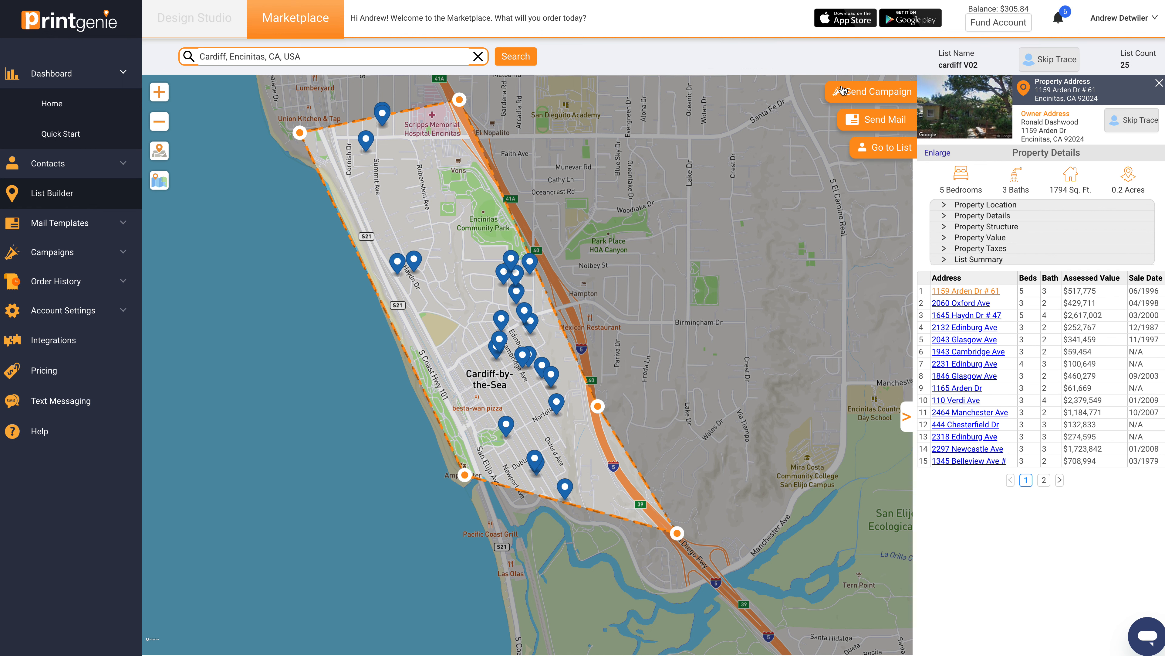
Step: View the details of a property near the centre of the mapped area and of the first property in the list
scroll(630, 292, "up", 1)
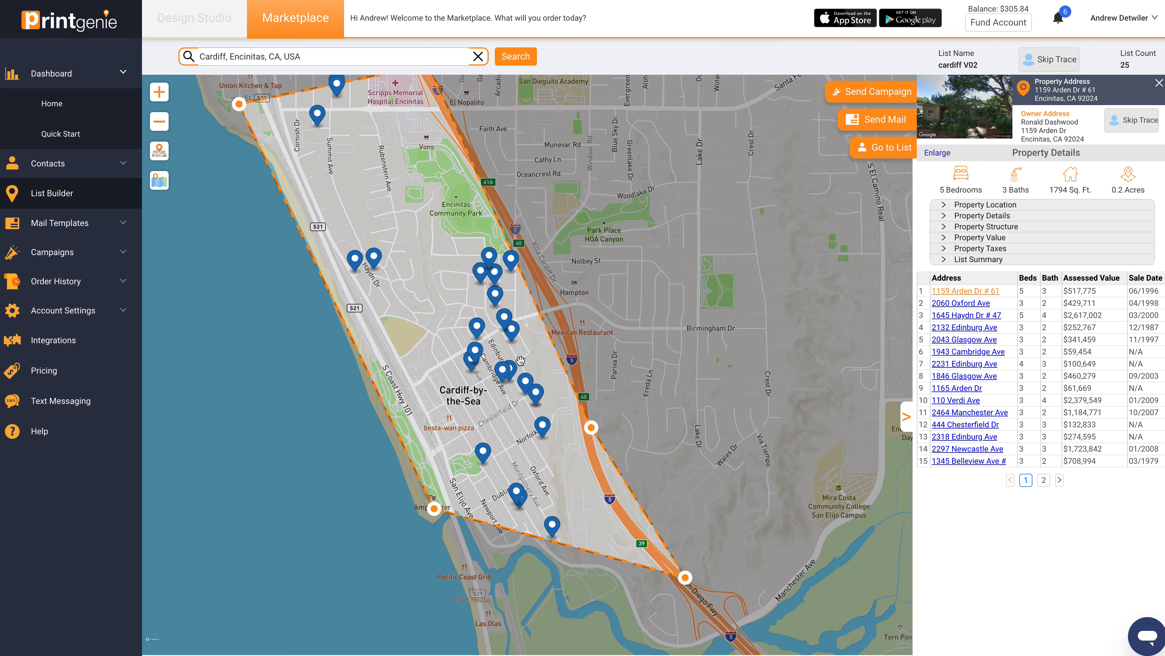
left_click(479, 326)
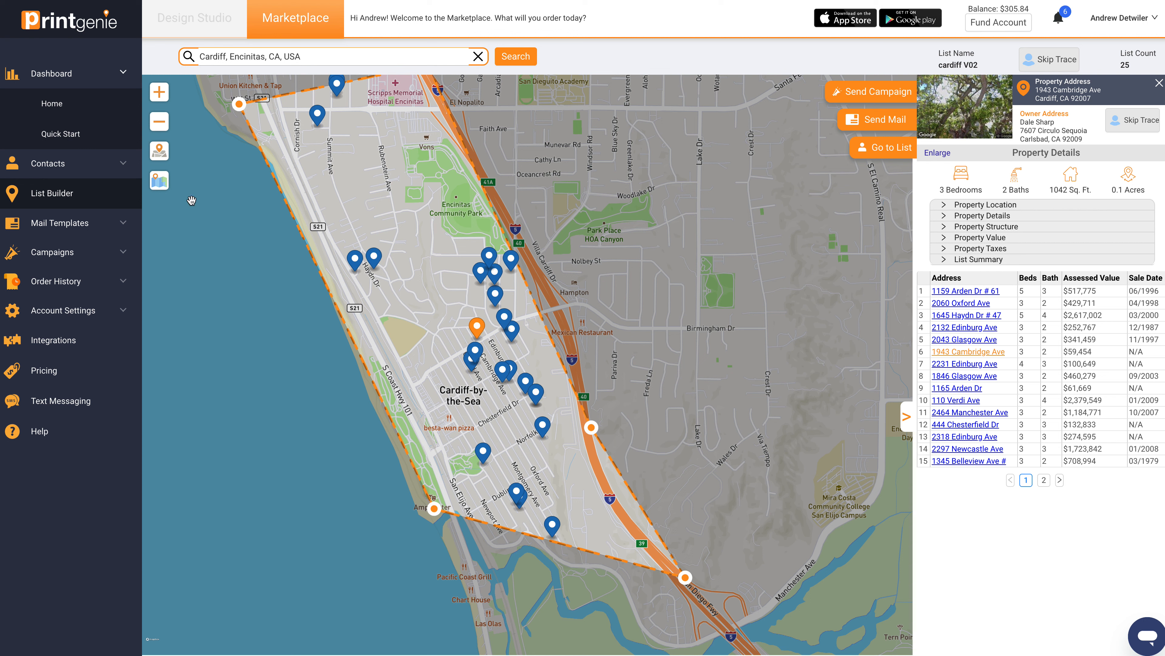
left_click(976, 289)
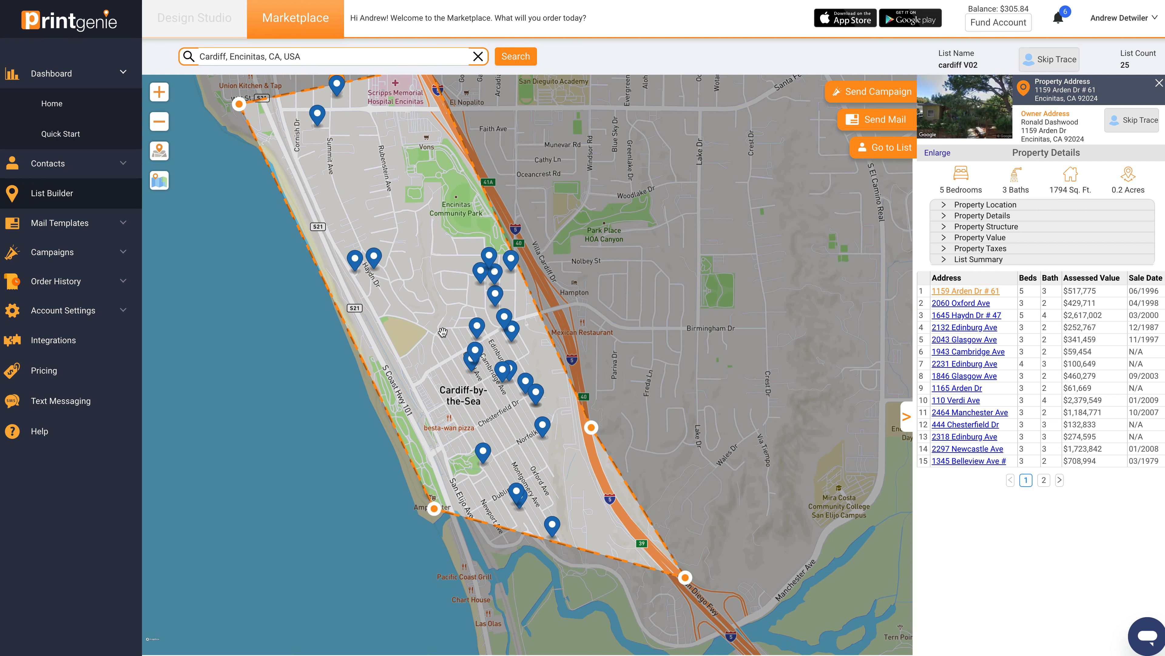
left_click(483, 325)
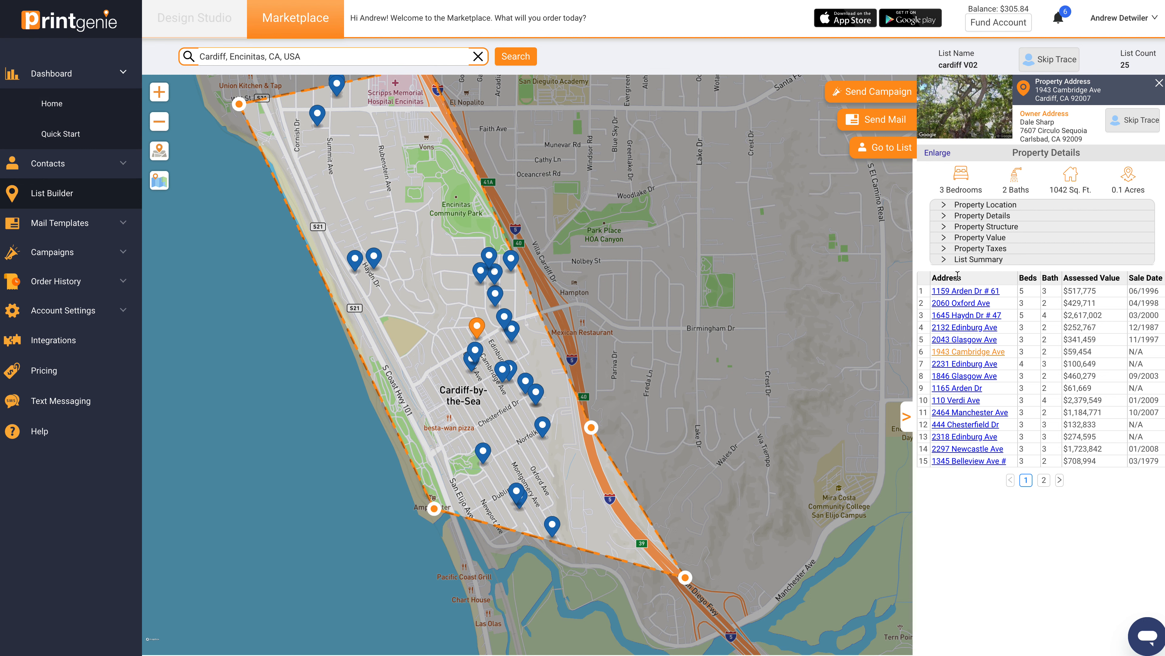
left_click(965, 289)
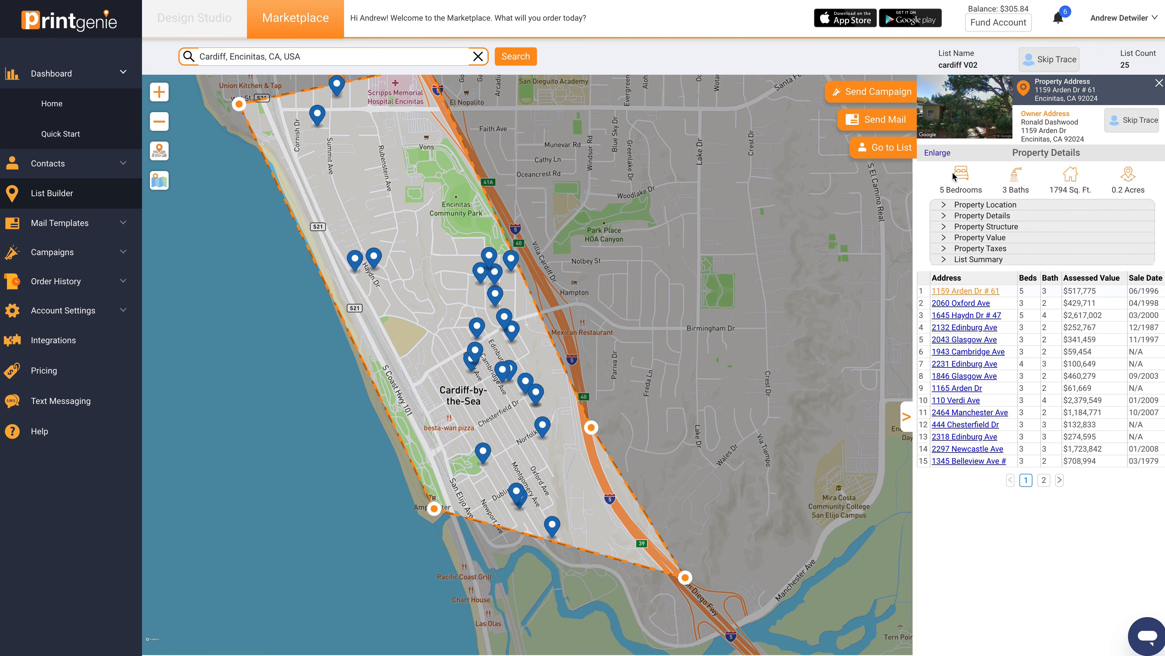
Step: Look around the first property in an enlarged Street View, close it, and show the details of the fourth listed property
left_click(938, 153)
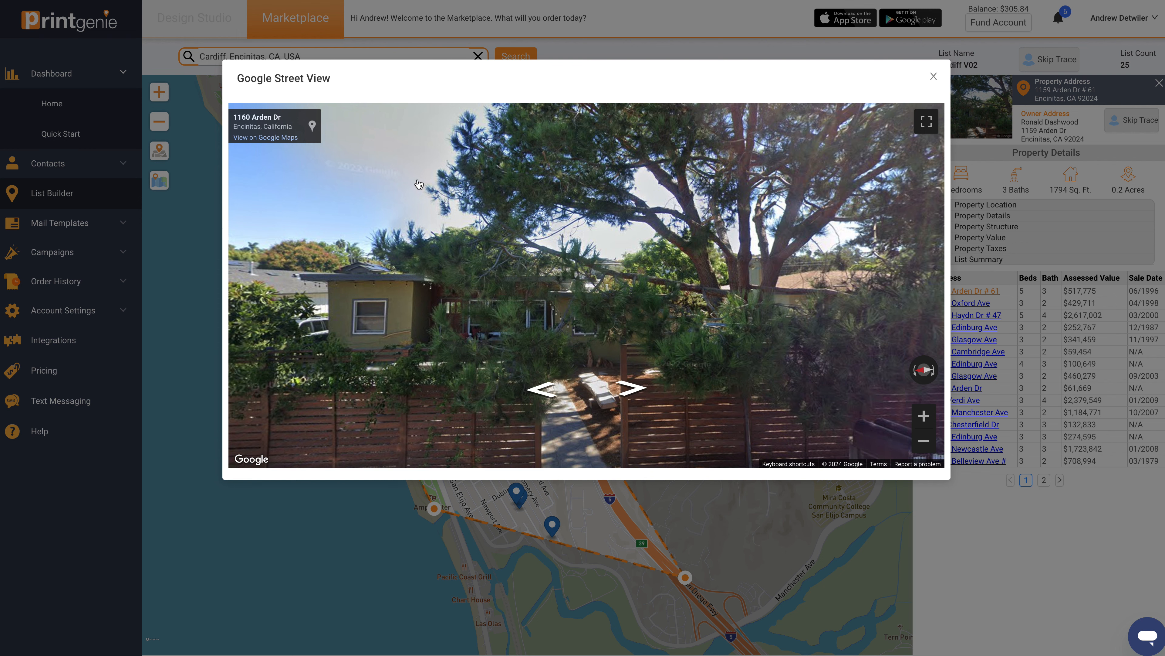
left_click_drag(533, 316, 580, 269)
left_click(934, 77)
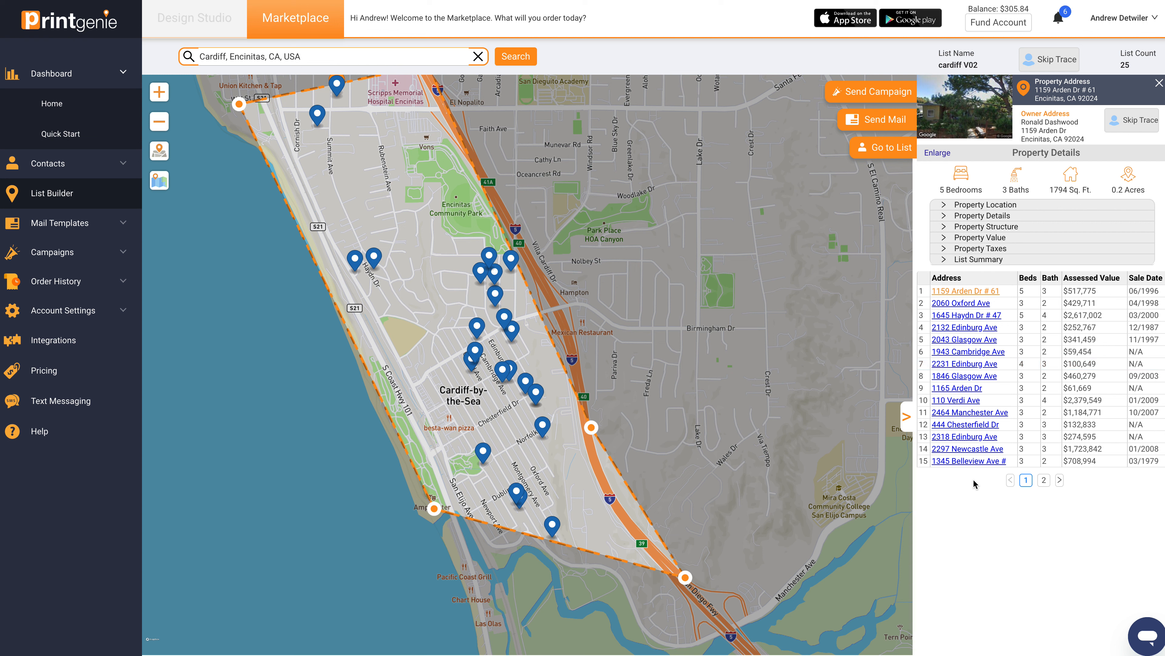
left_click(953, 328)
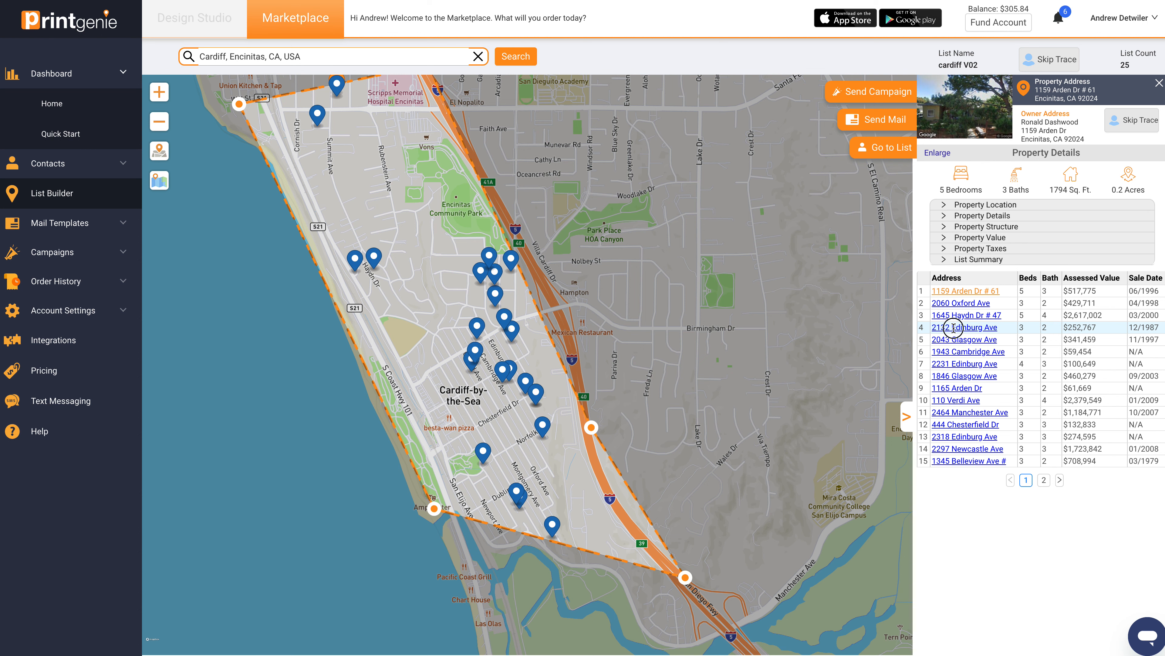
Step: Skip trace all contacts in the cardiff V02 list, accepting the terms, and start sending a campaign to the list
left_click(1053, 59)
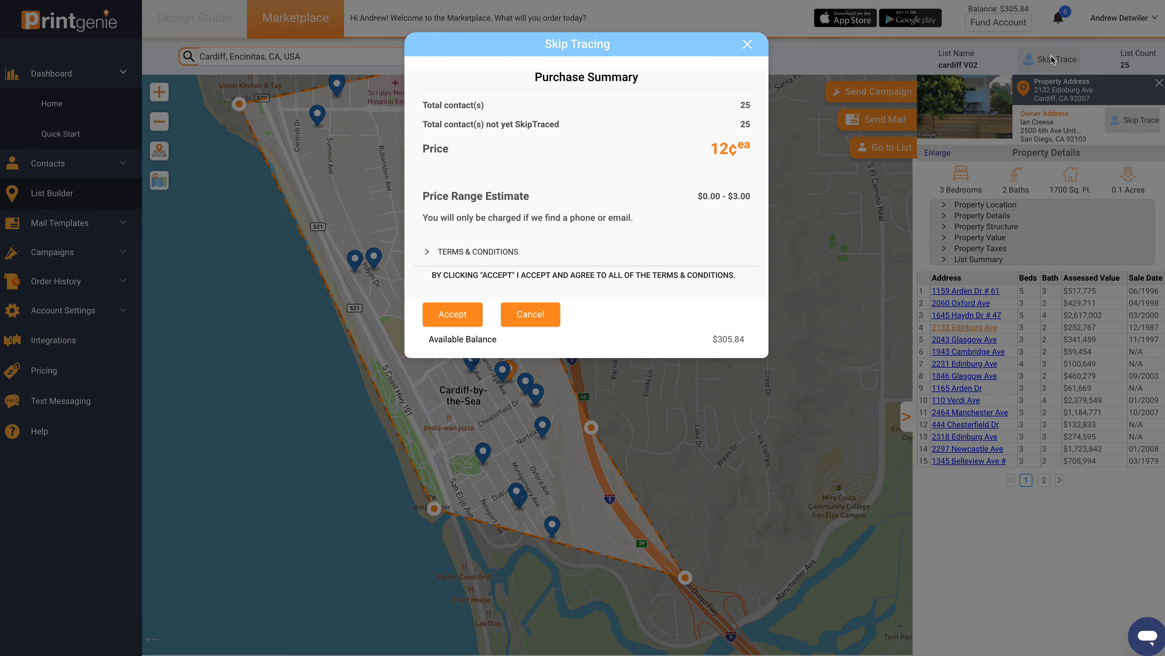
left_click(462, 320)
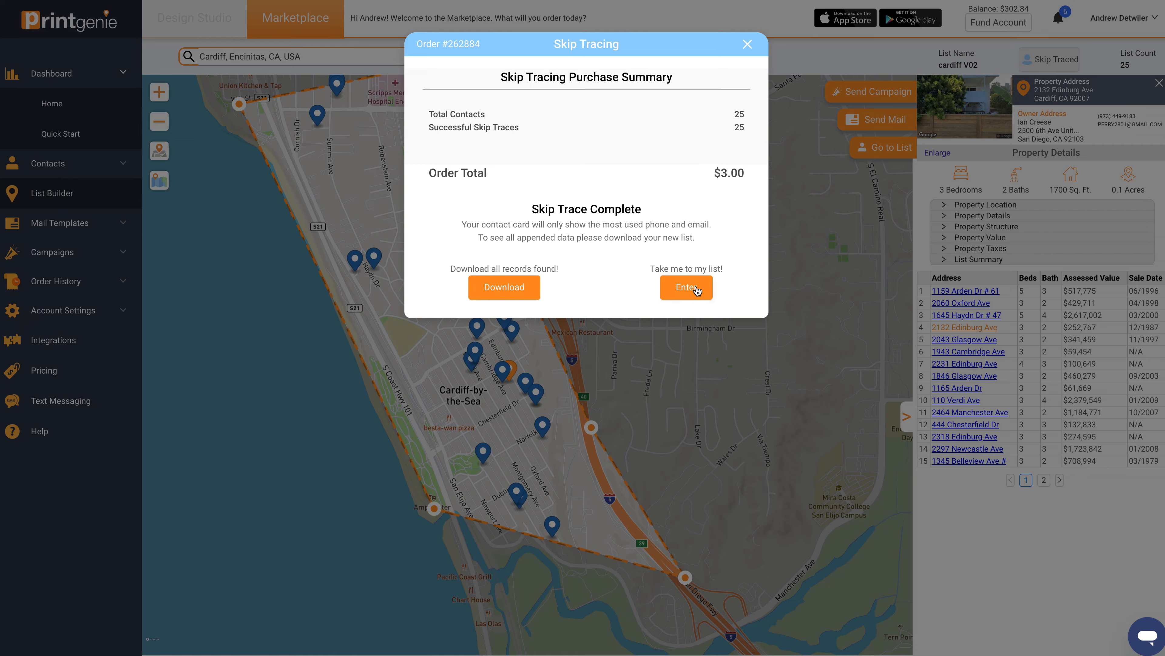
left_click(687, 287)
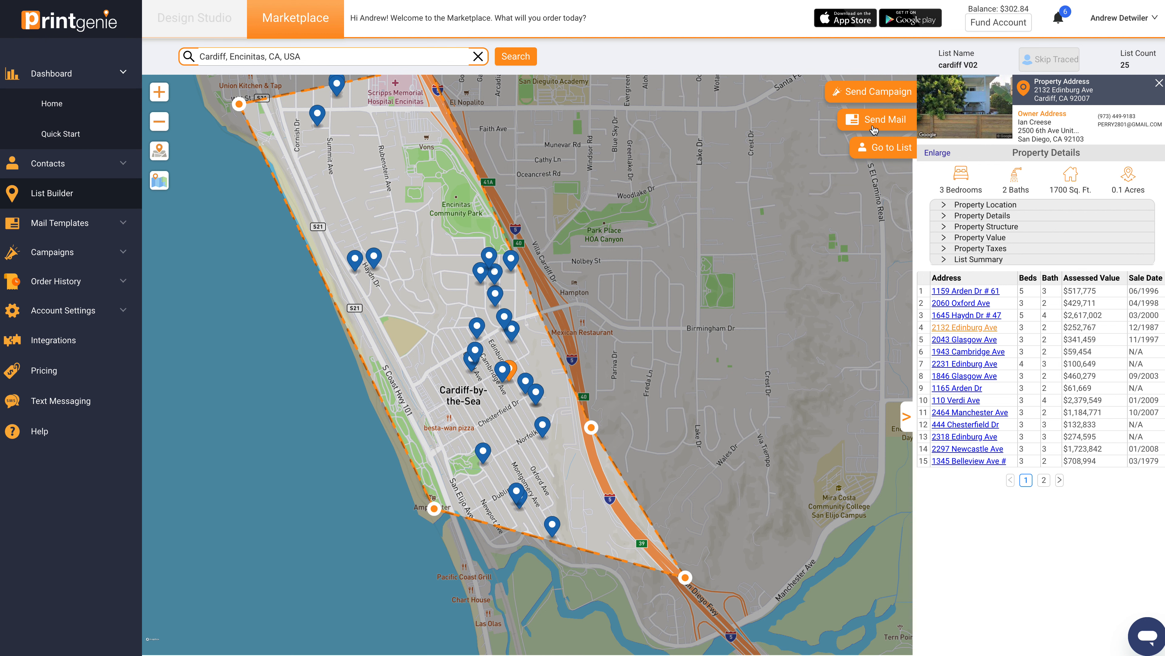
left_click(886, 92)
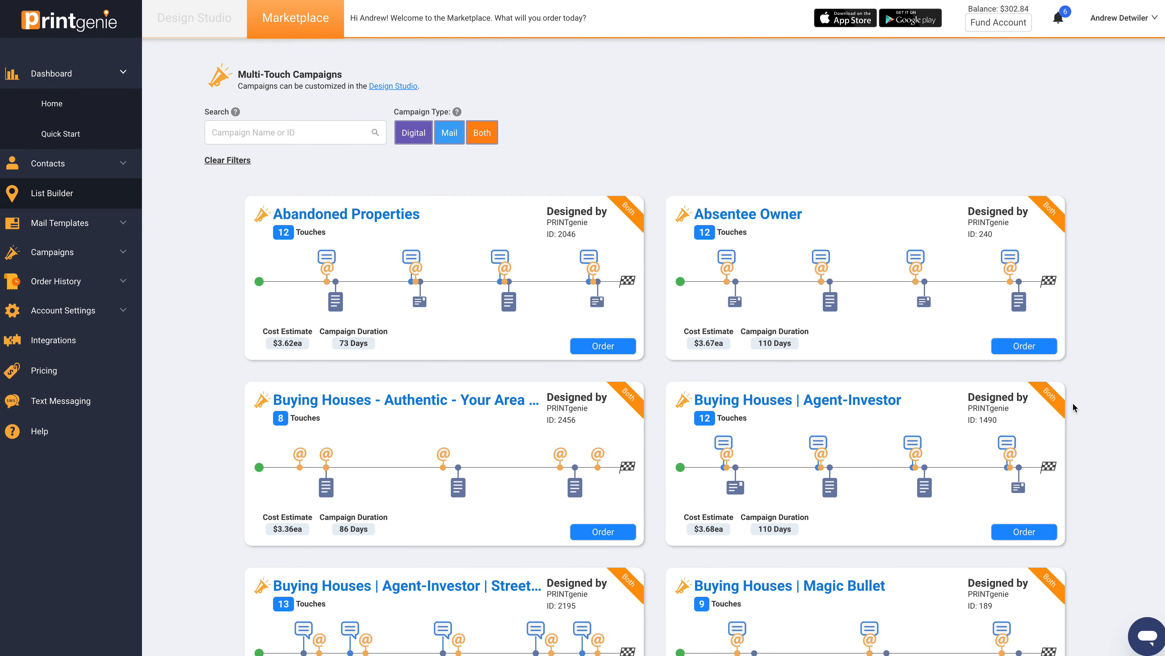
Step: Review the available multi-touch campaigns and preview the mail pieces of the Buying Houses | Agent-Investor | Street View campaign
scroll(1072, 404, "down", 10)
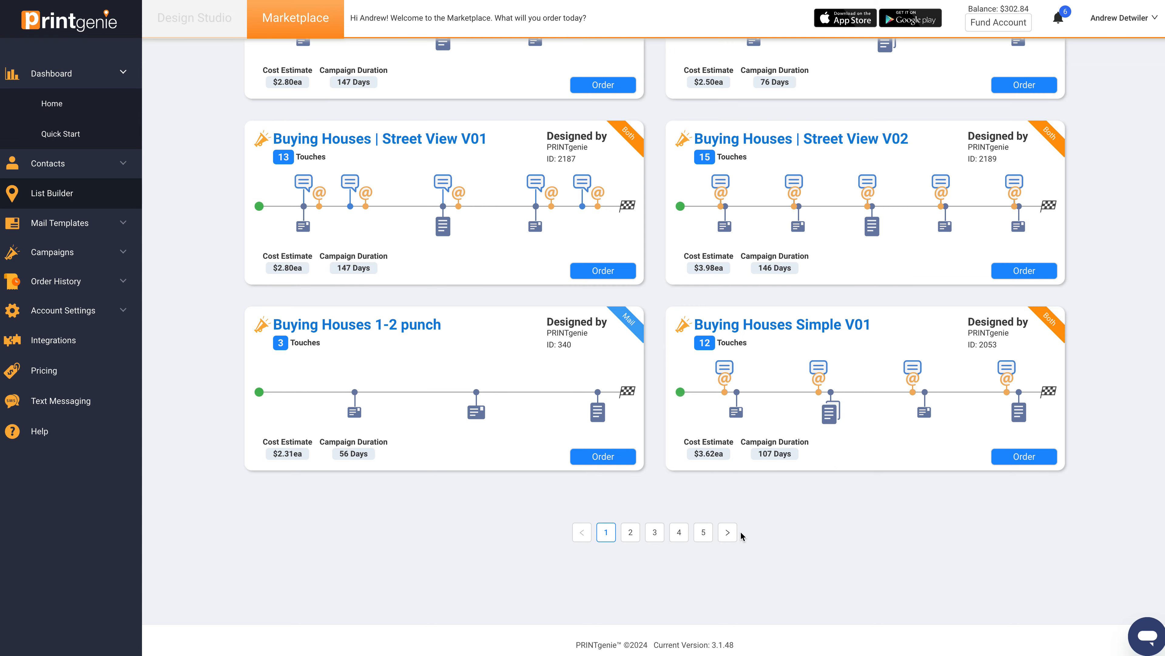
scroll(892, 519, "up", 10)
scroll(993, 408, "down", 4)
scroll(994, 407, "down", 5)
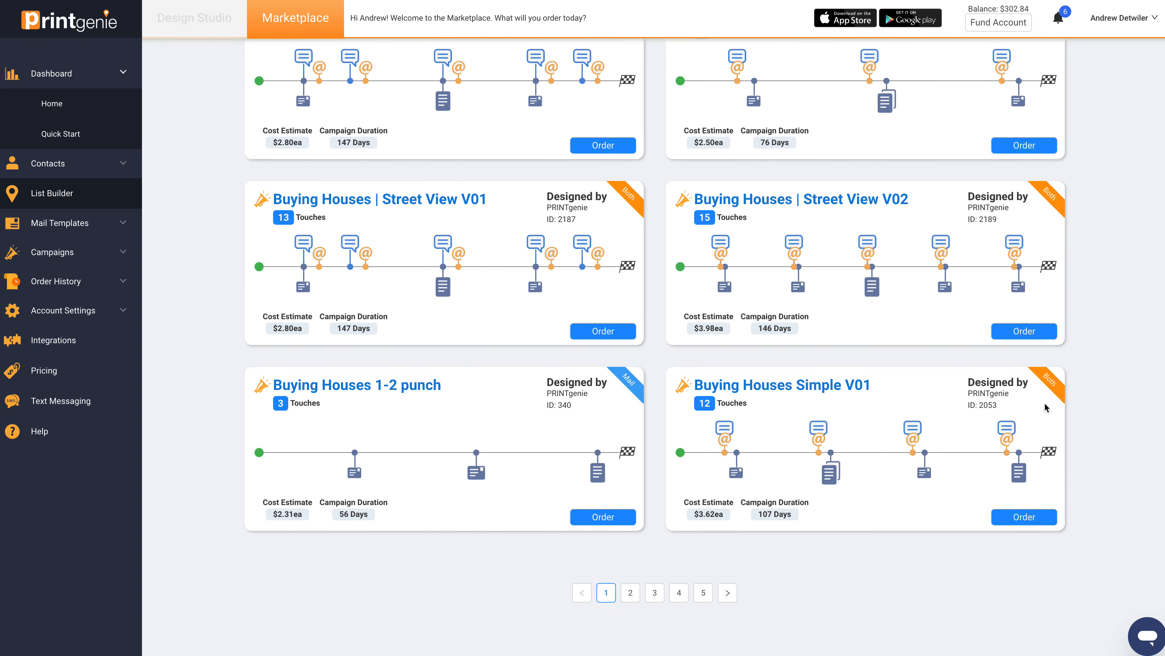
scroll(1072, 381, "up", 10)
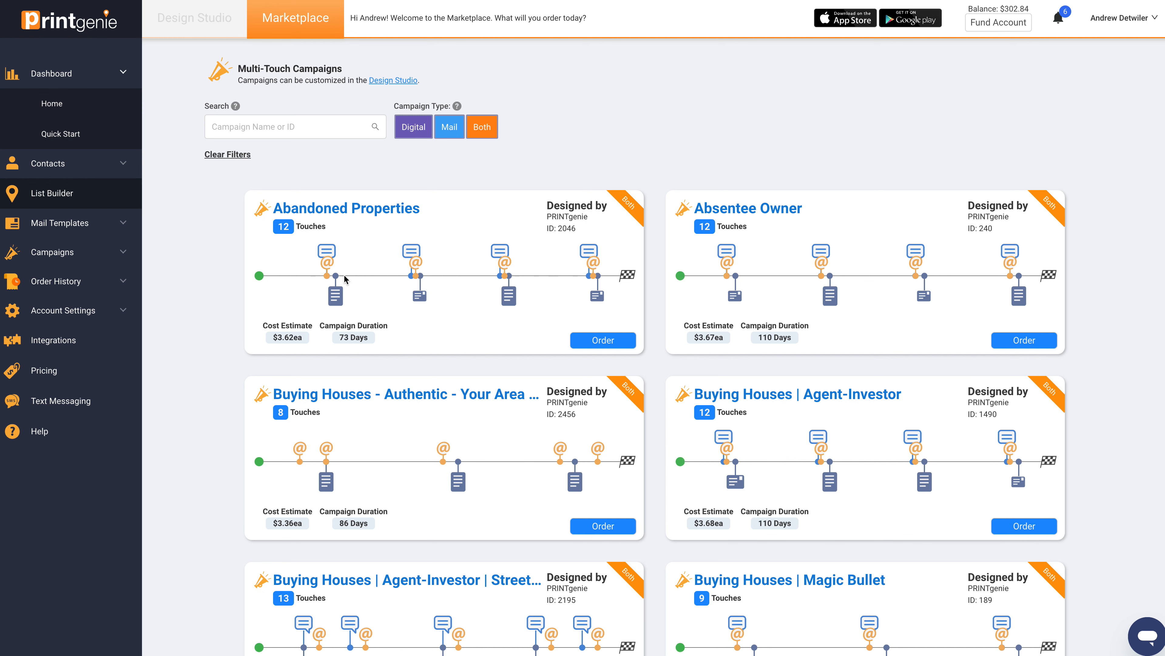
scroll(230, 344, "down", 2)
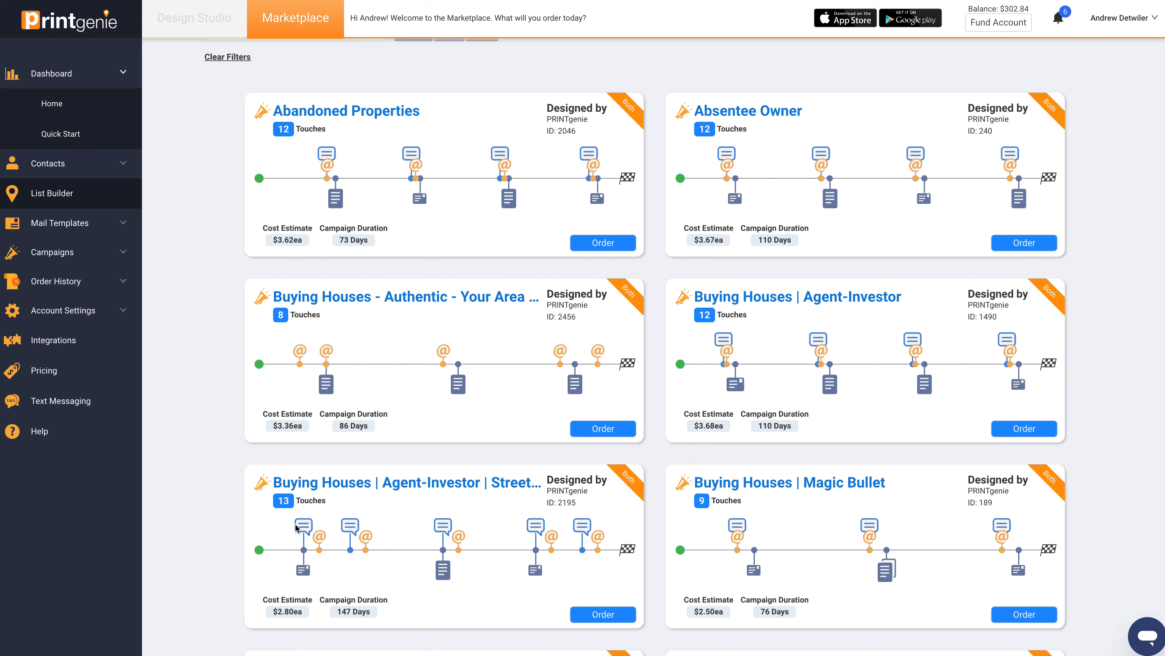
mouse_move(311, 573)
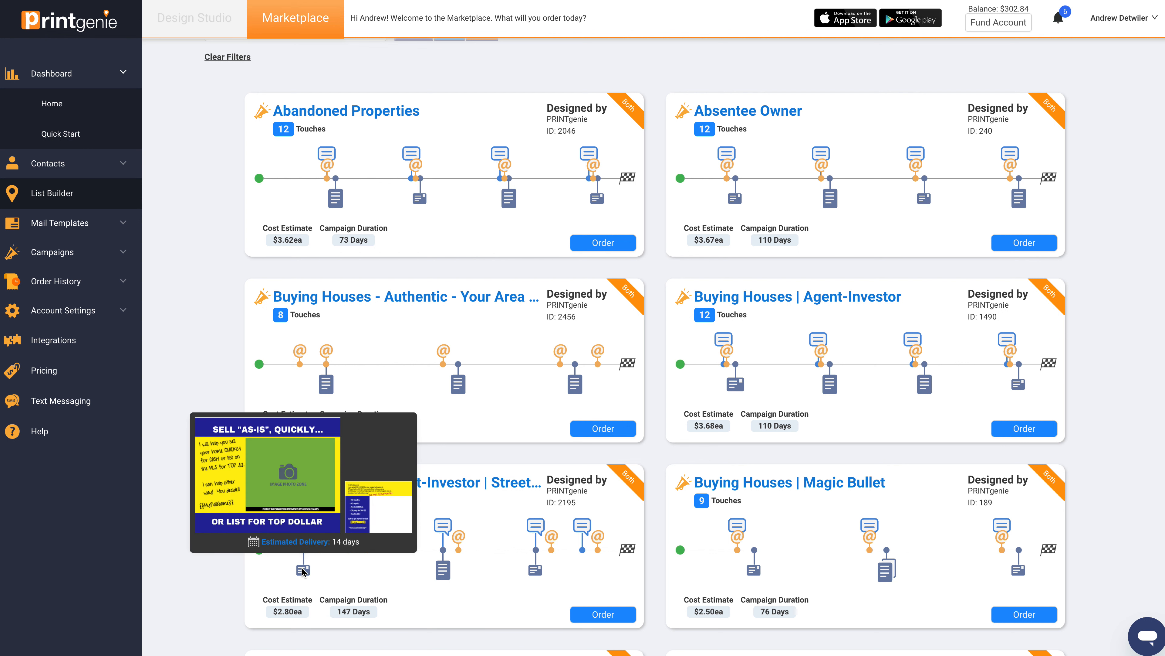
mouse_move(443, 574)
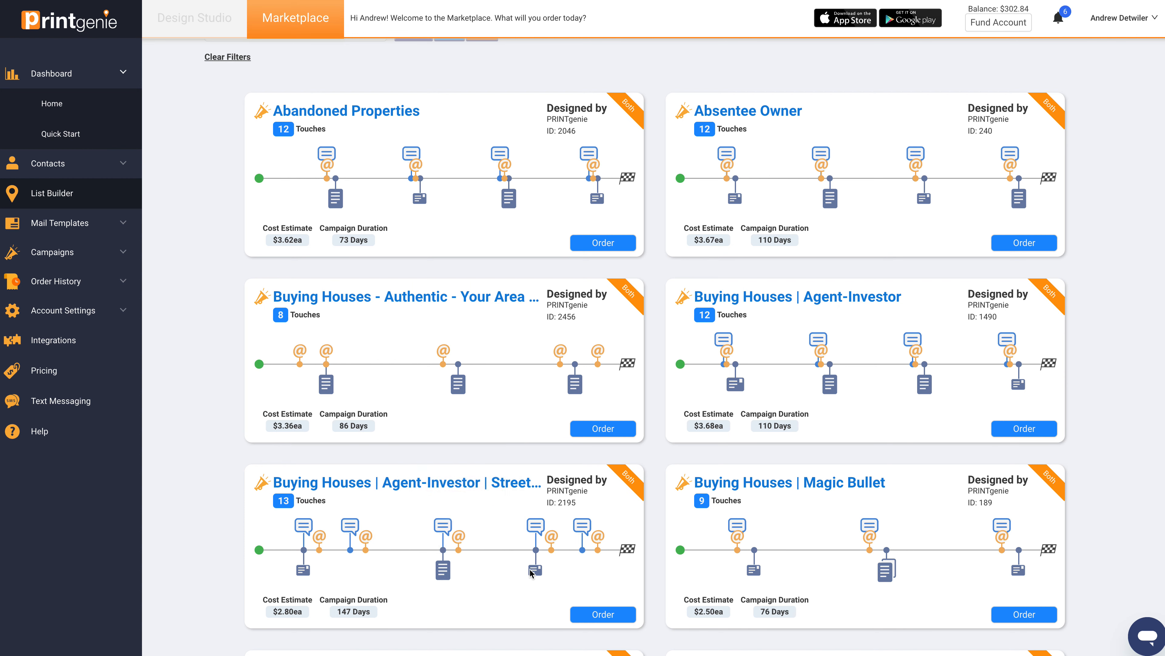
scroll(208, 440, "down", 5)
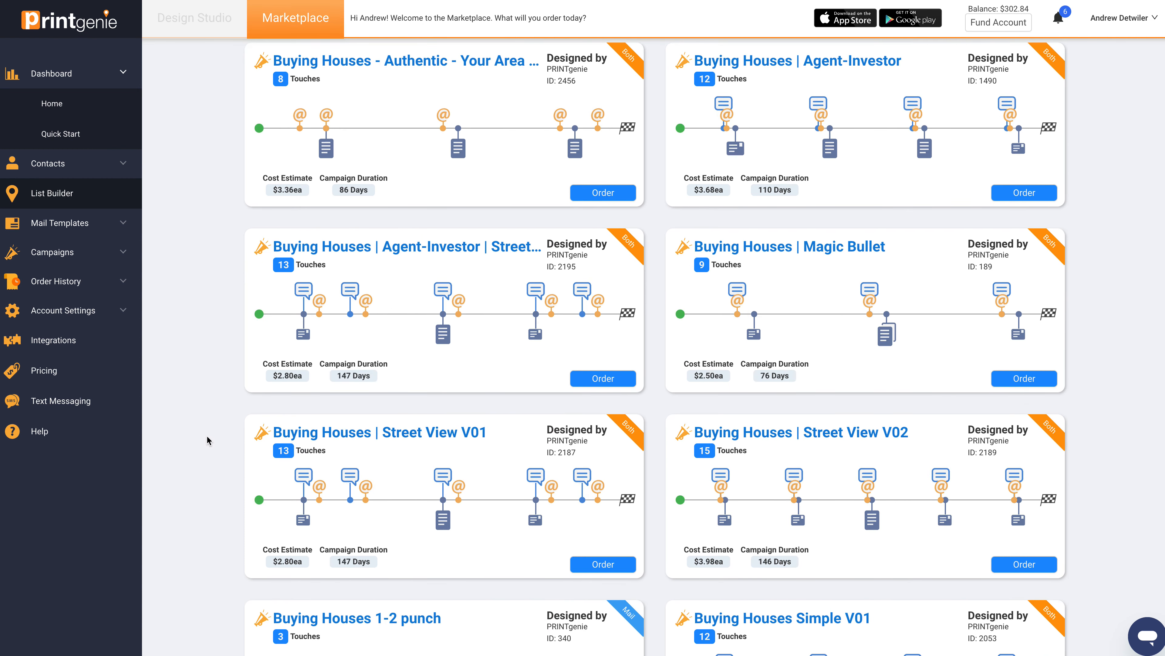
Step: Search the multi-touch campaigns for probate, using the matching suggestion
scroll(208, 439, "up", 7)
left_click(291, 132)
type("probate")
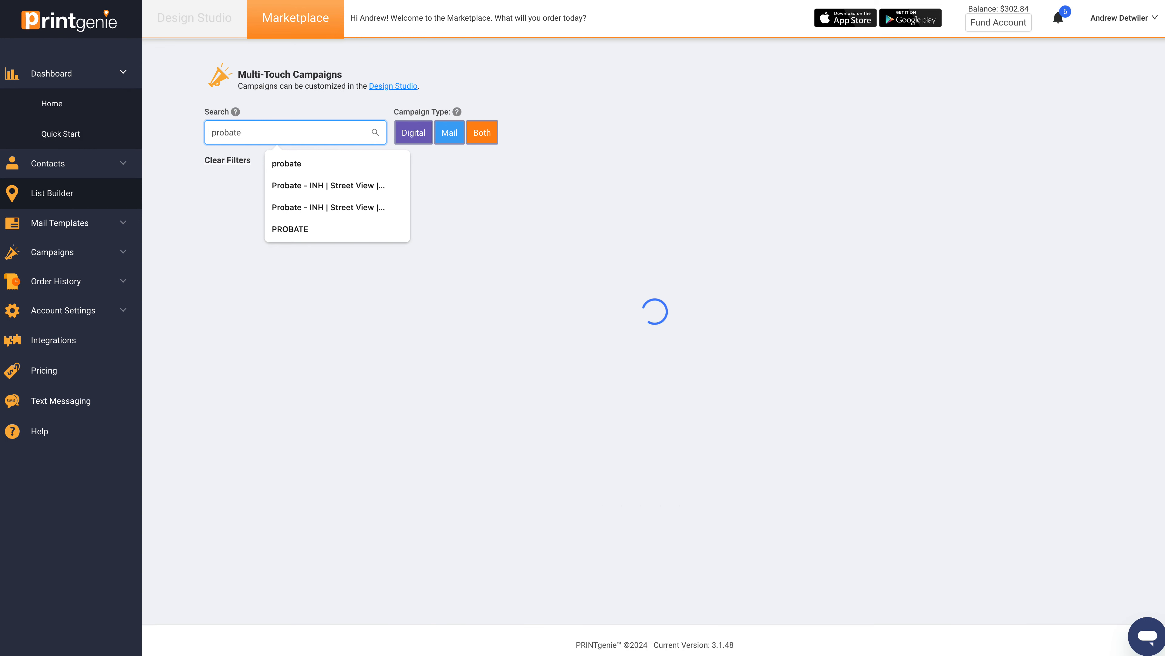
left_click(281, 163)
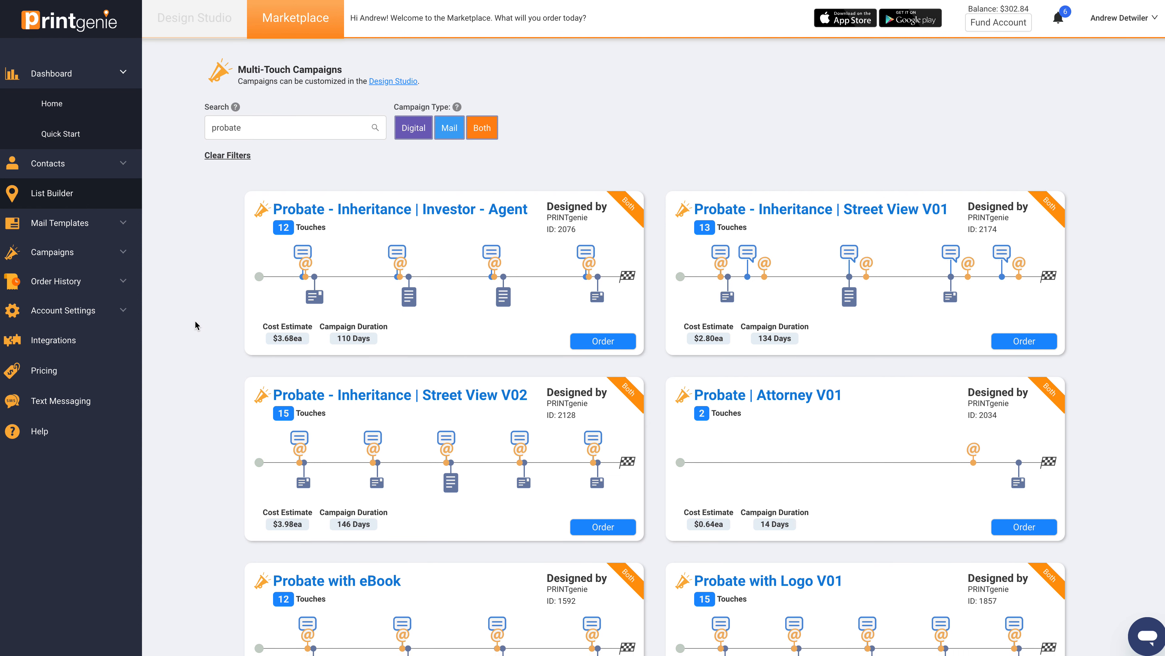
Step: Read the description of the Probate - Inheritance | Investor - Agent campaign and start ordering it
mouse_move(367, 214)
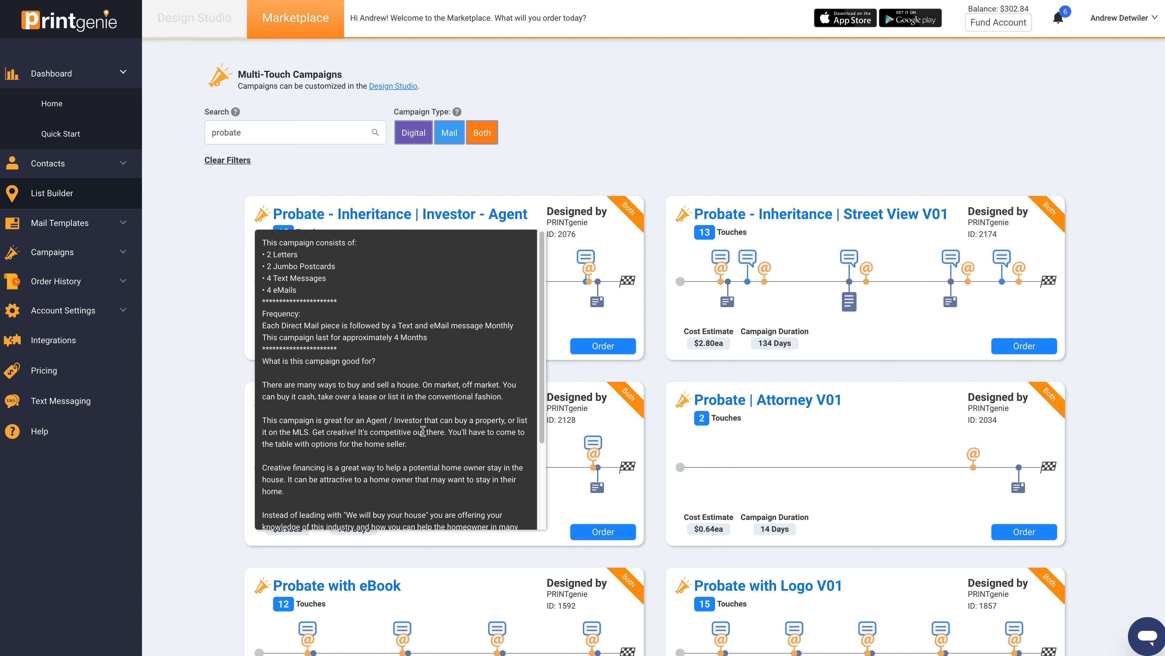
scroll(422, 431, "down", 2)
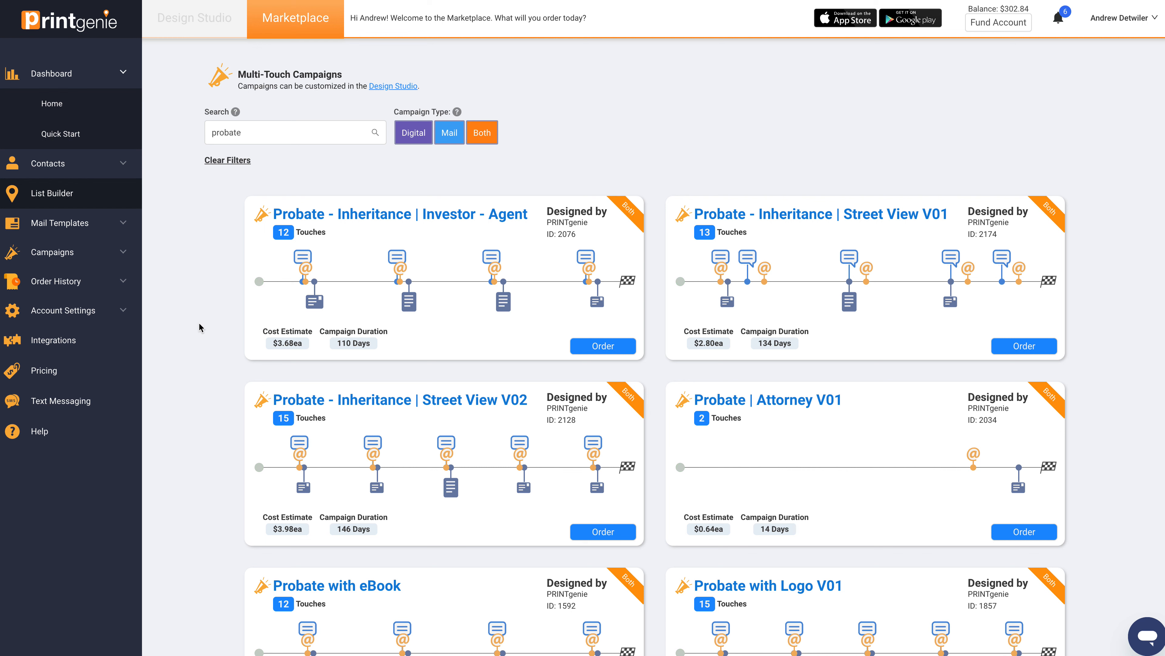
left_click(612, 346)
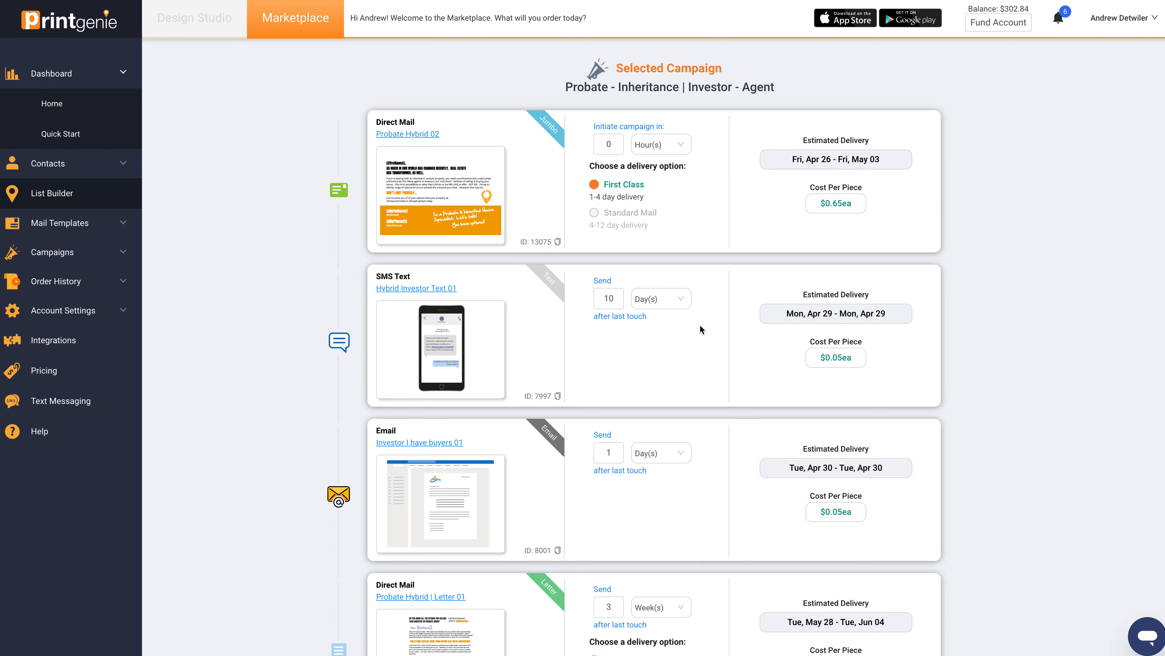
Step: Preview the campaign's Probate Hybrid 02 mailer and its first text and email templates, closing each preview
left_click(453, 212)
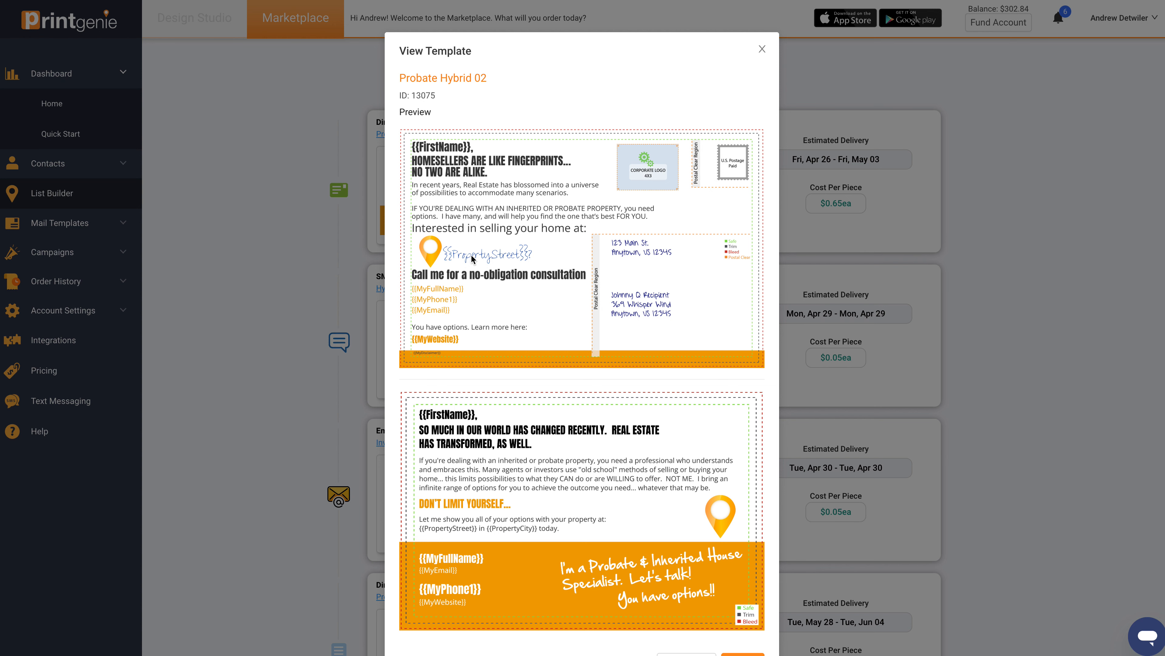
left_click(762, 49)
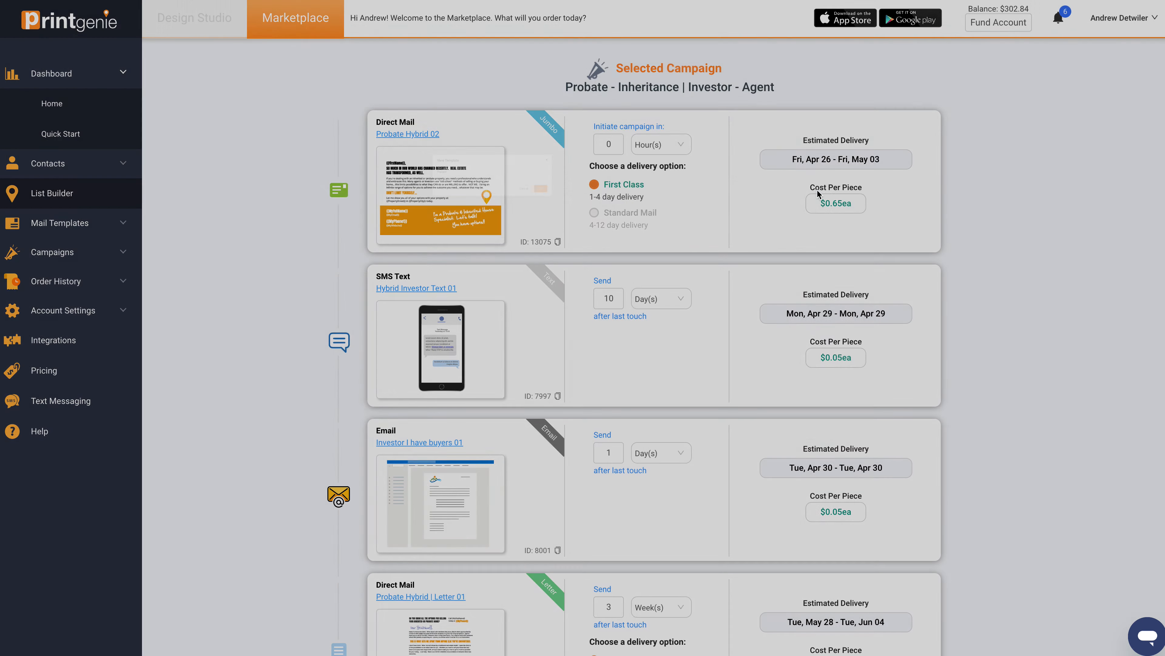
scroll(754, 274, "down", 2)
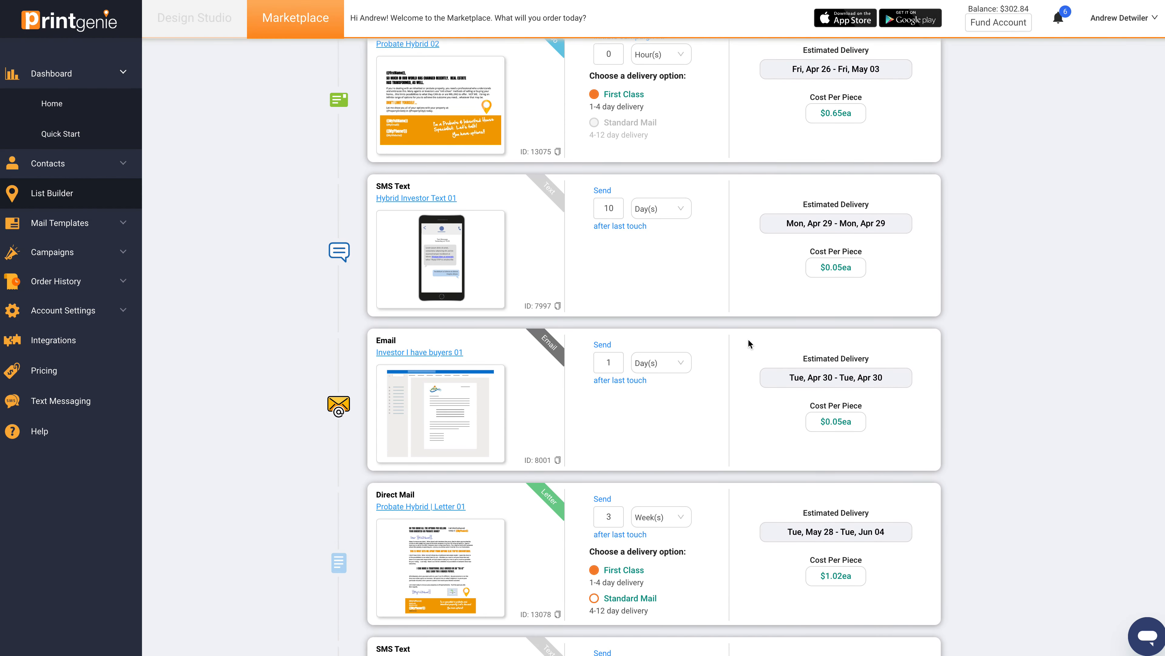
left_click(450, 251)
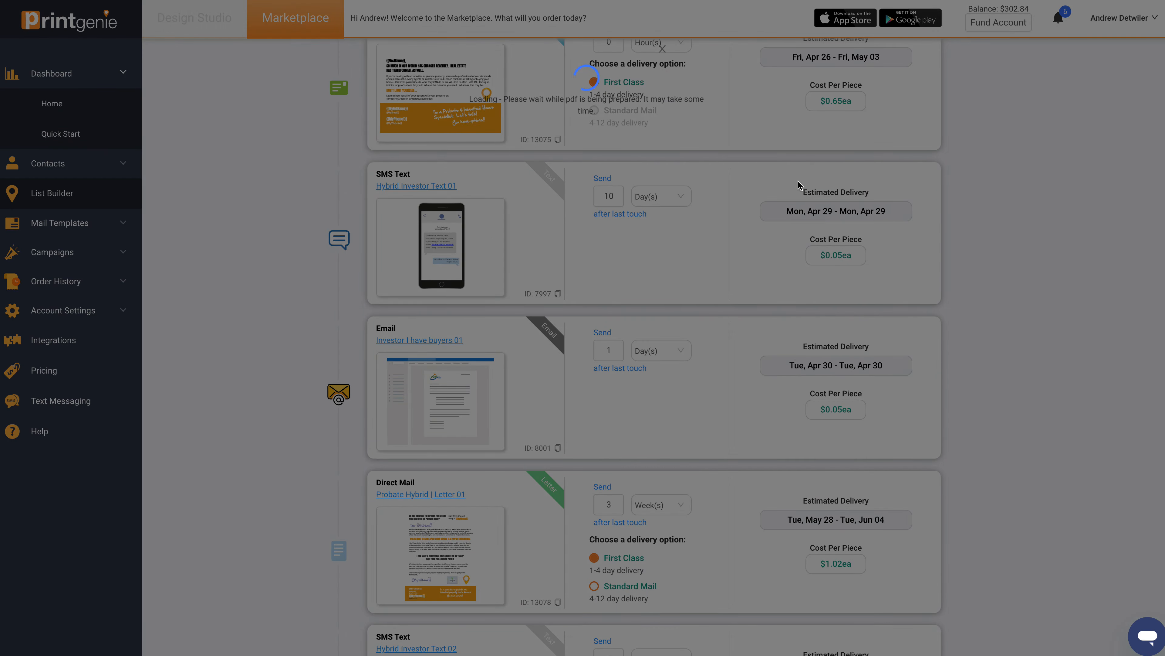
left_click(662, 49)
left_click(474, 381)
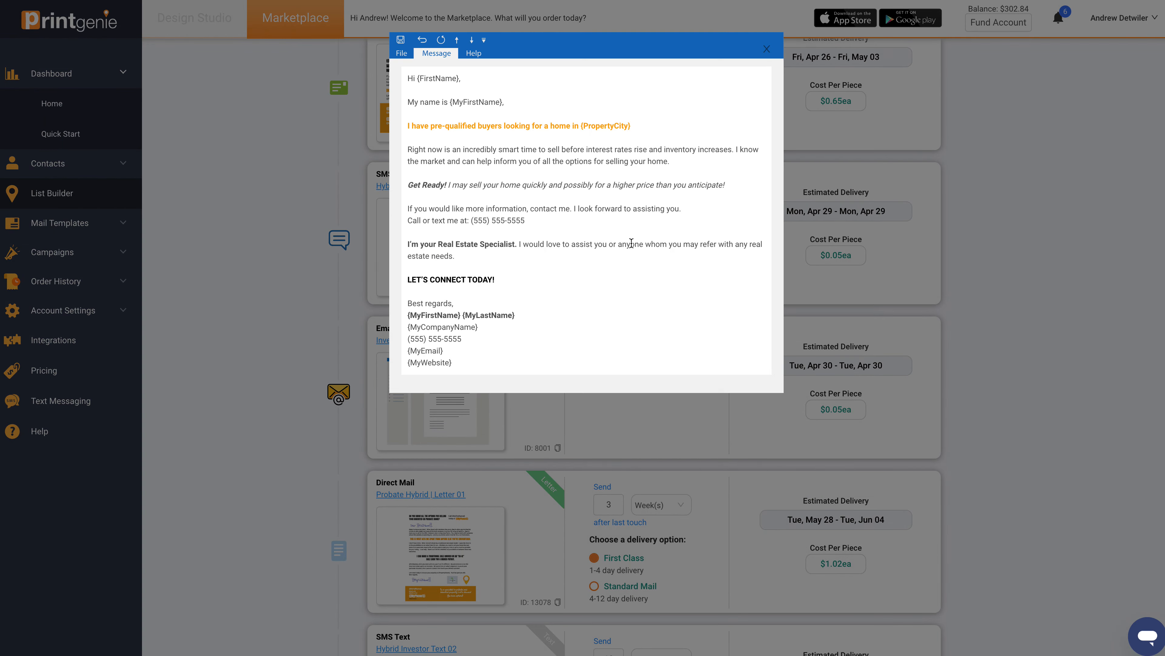
left_click(767, 48)
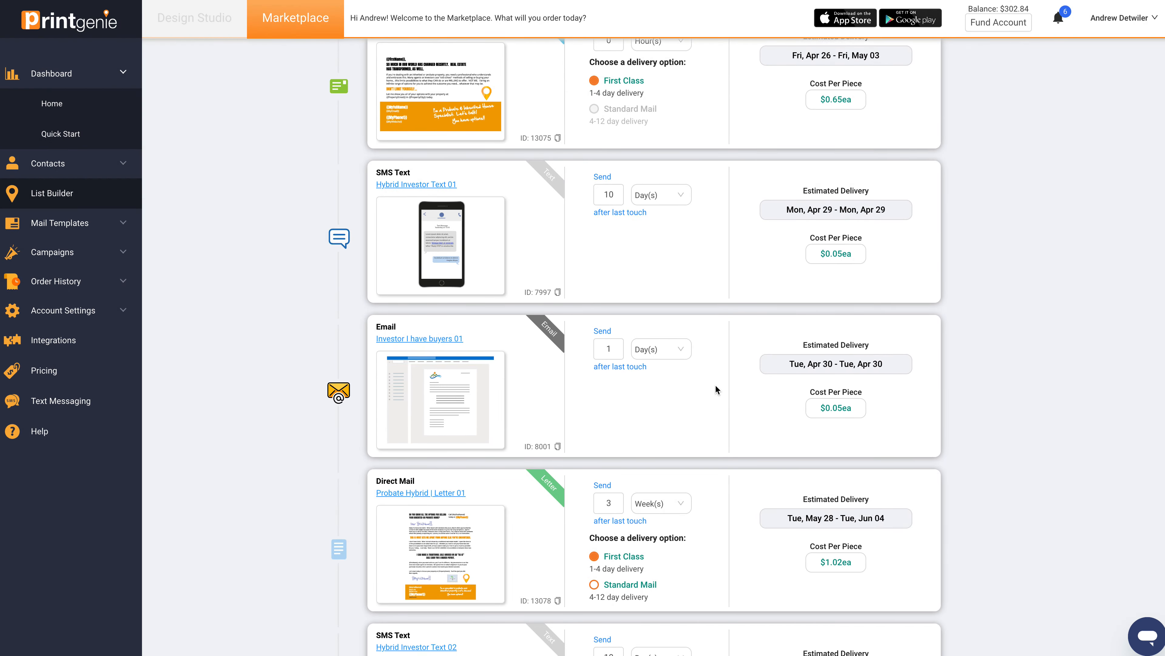
Step: Preview the Probate Hybrid | Letter 01 template and close it
scroll(716, 389, "down", 5)
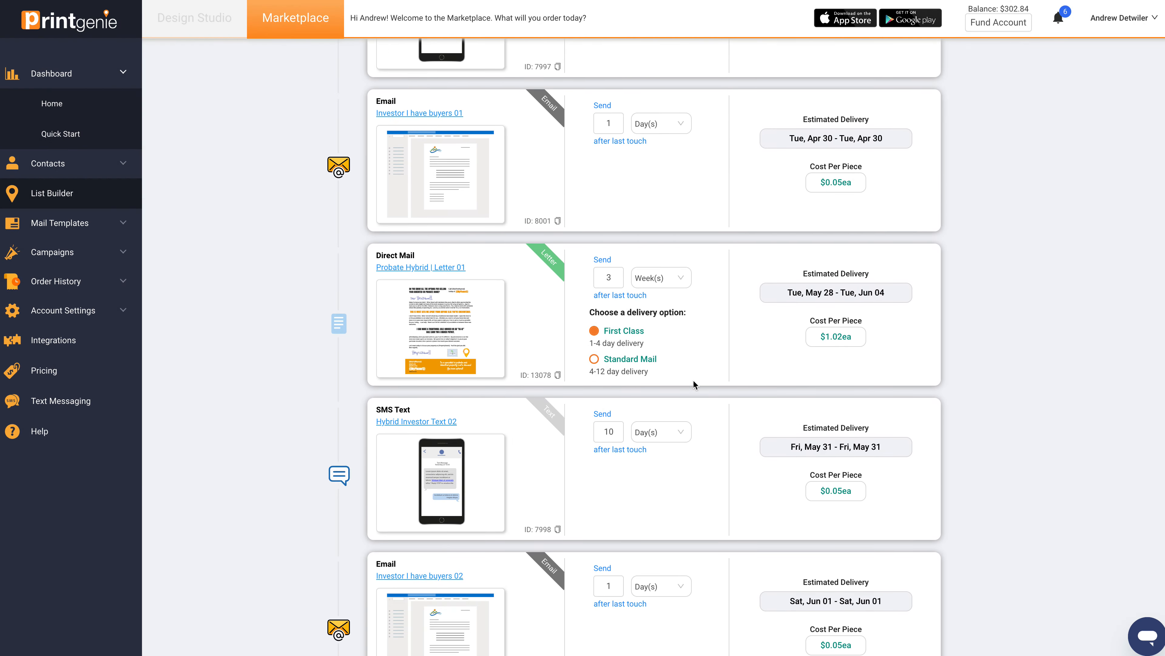
left_click(450, 331)
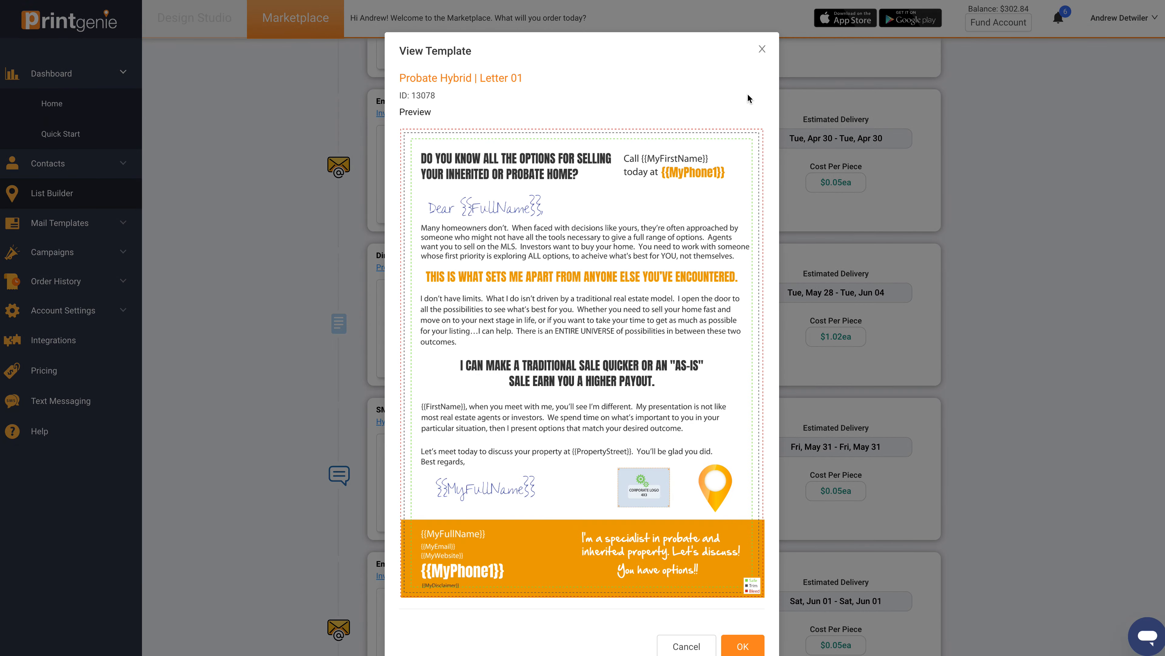
left_click(762, 49)
Step: Review the remaining touches and campaign totals, and continue to the order details, postponing the SMS marketing registration
scroll(786, 291, "down", 12)
scroll(786, 286, "down", 12)
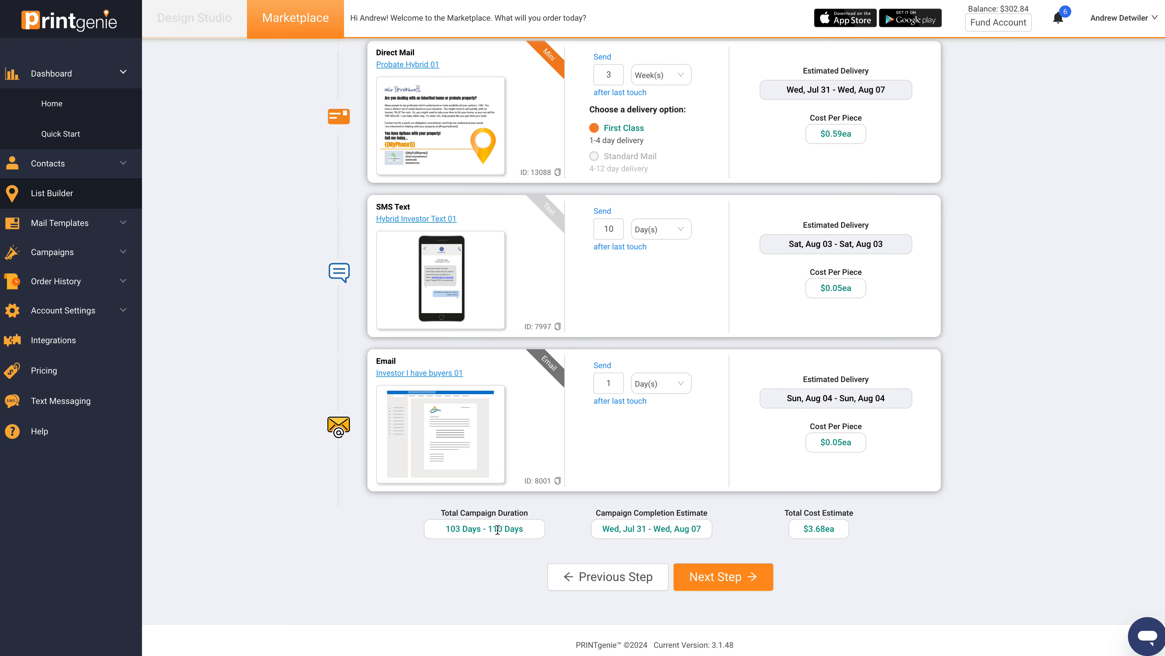
scroll(663, 427, "up", 10)
scroll(663, 427, "down", 10)
left_click(716, 578)
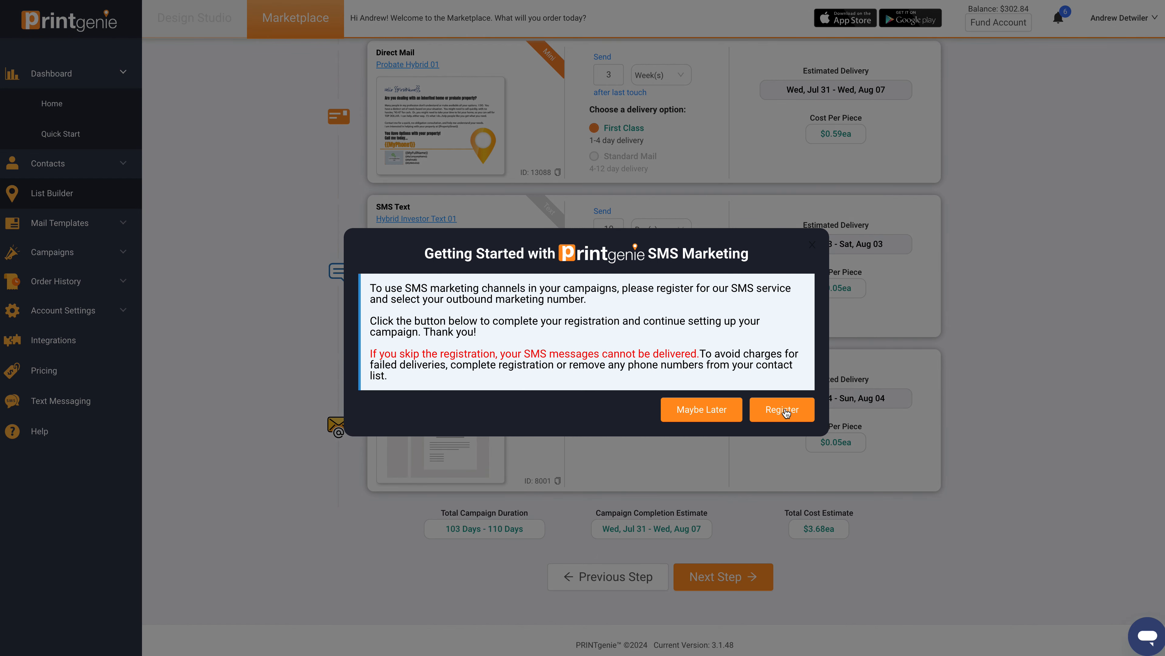
left_click(691, 413)
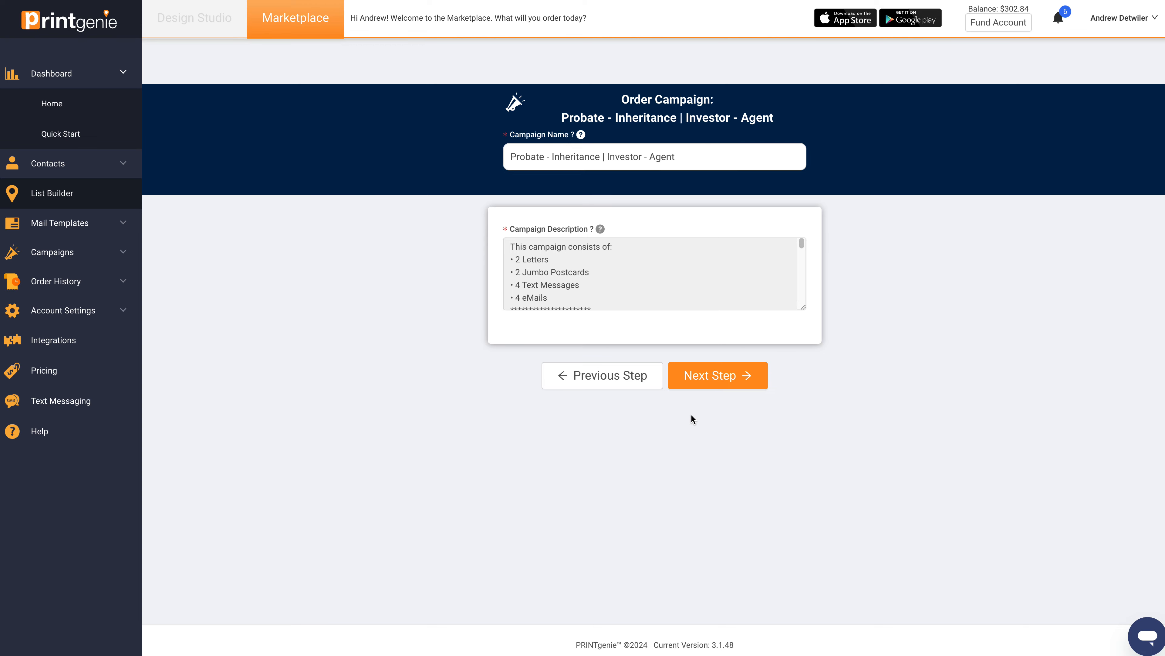
Step: Keep the campaign name and description, and attach the existing Cardiff V02 contact list to the campaign
left_click(728, 376)
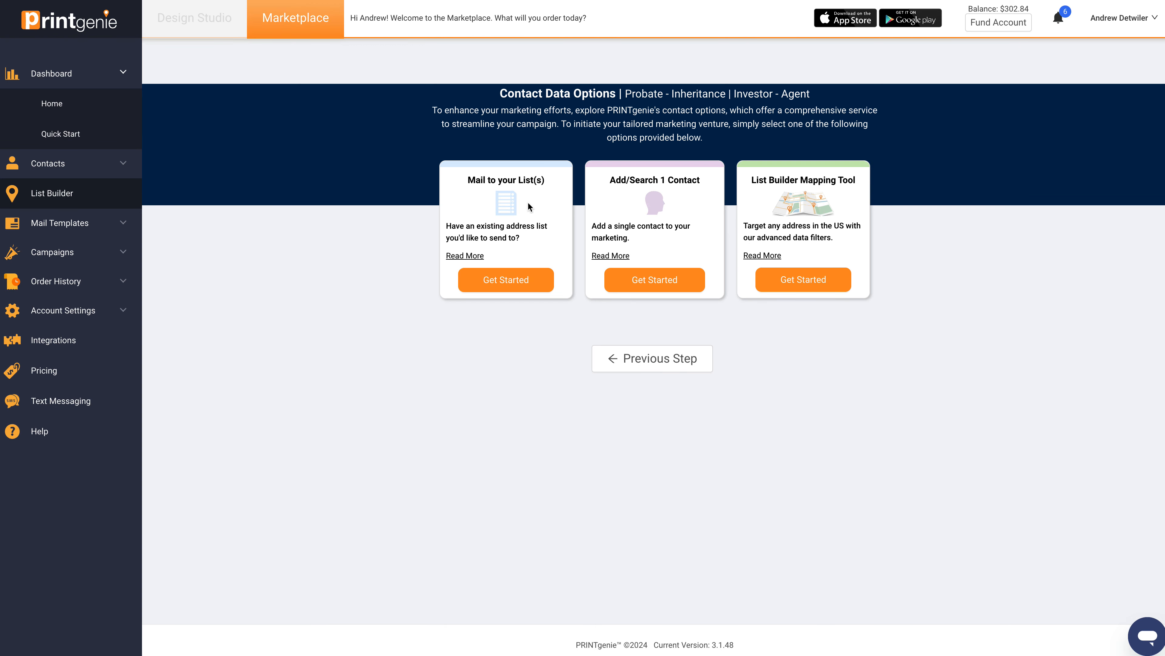
left_click(514, 281)
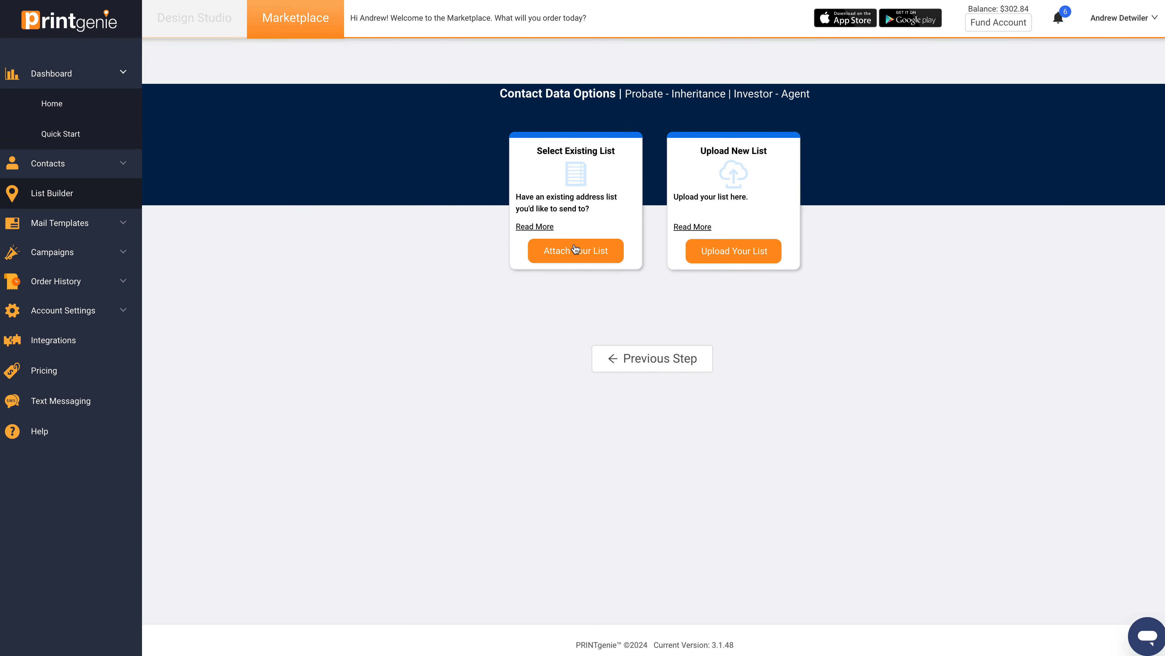
left_click(575, 249)
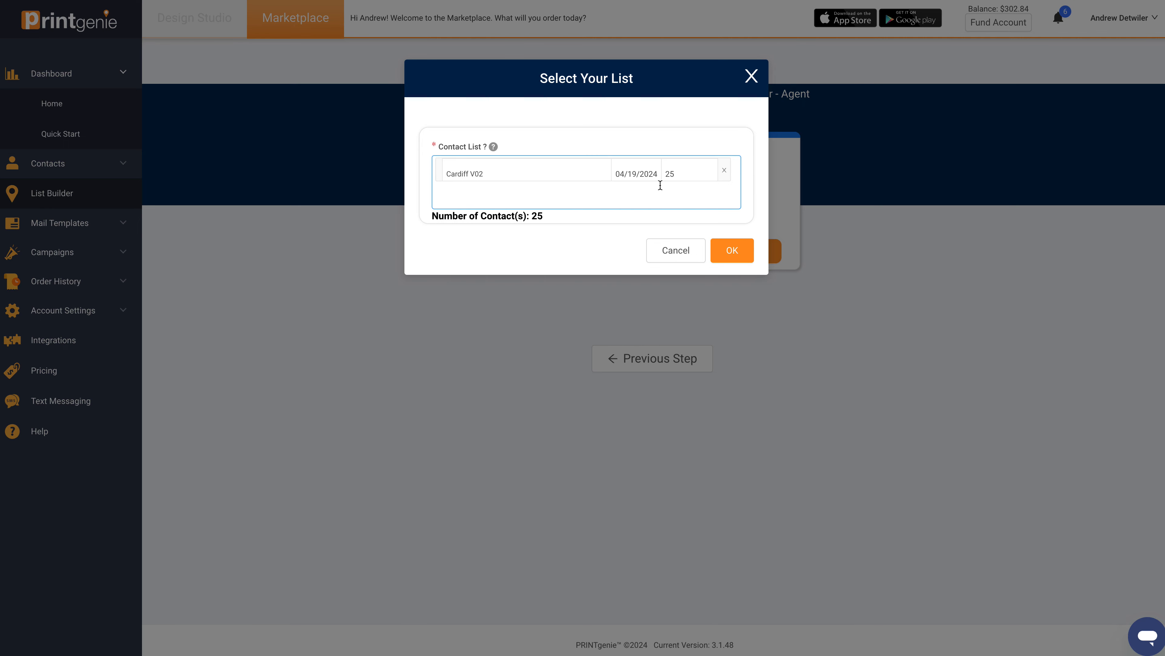
left_click(627, 194)
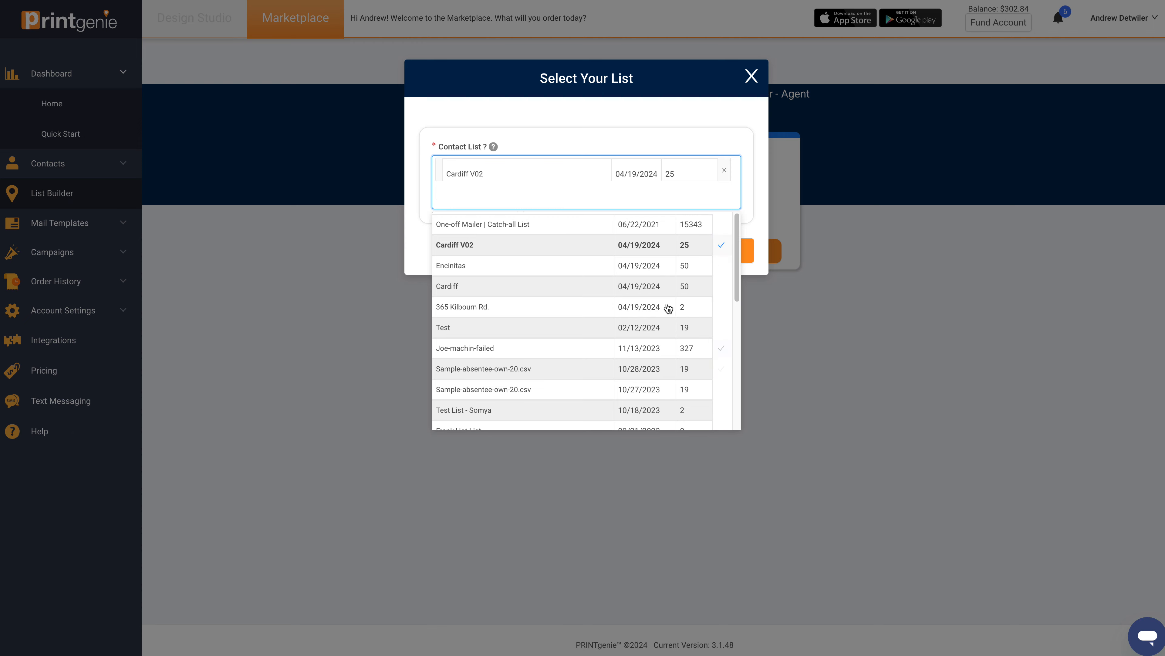
left_click(755, 155)
left_click(733, 250)
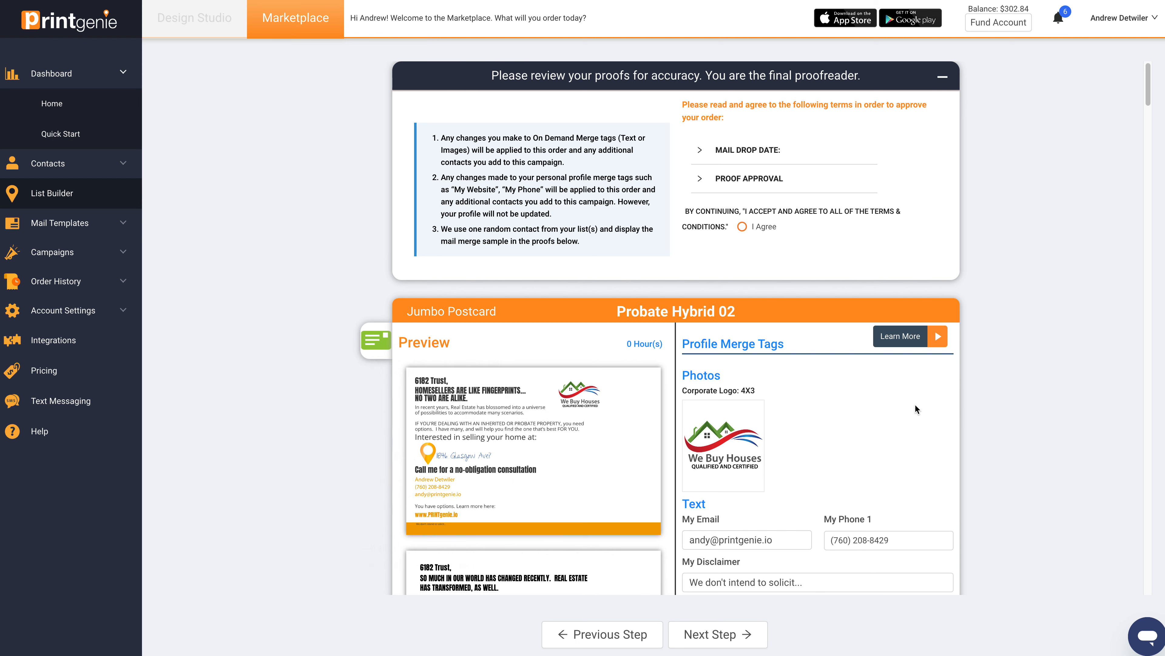
Step: Review the campaign's postcard, text, email and letter proofs with their merge tags and try to proceed
scroll(590, 494, "down", 10)
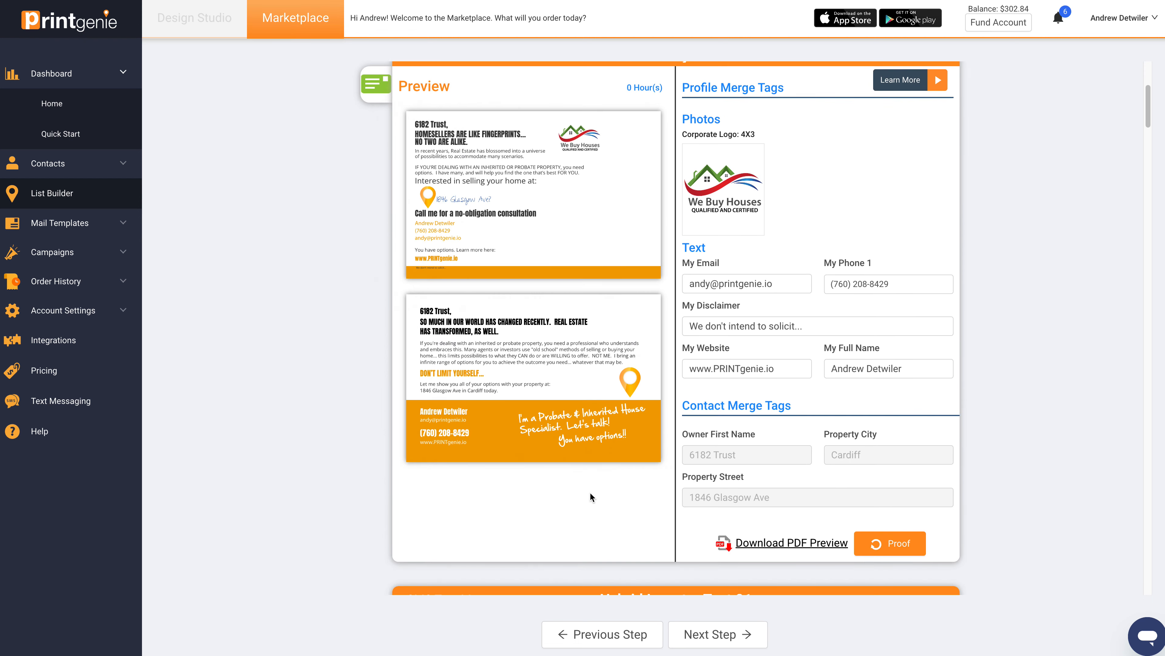
scroll(590, 494, "down", 15)
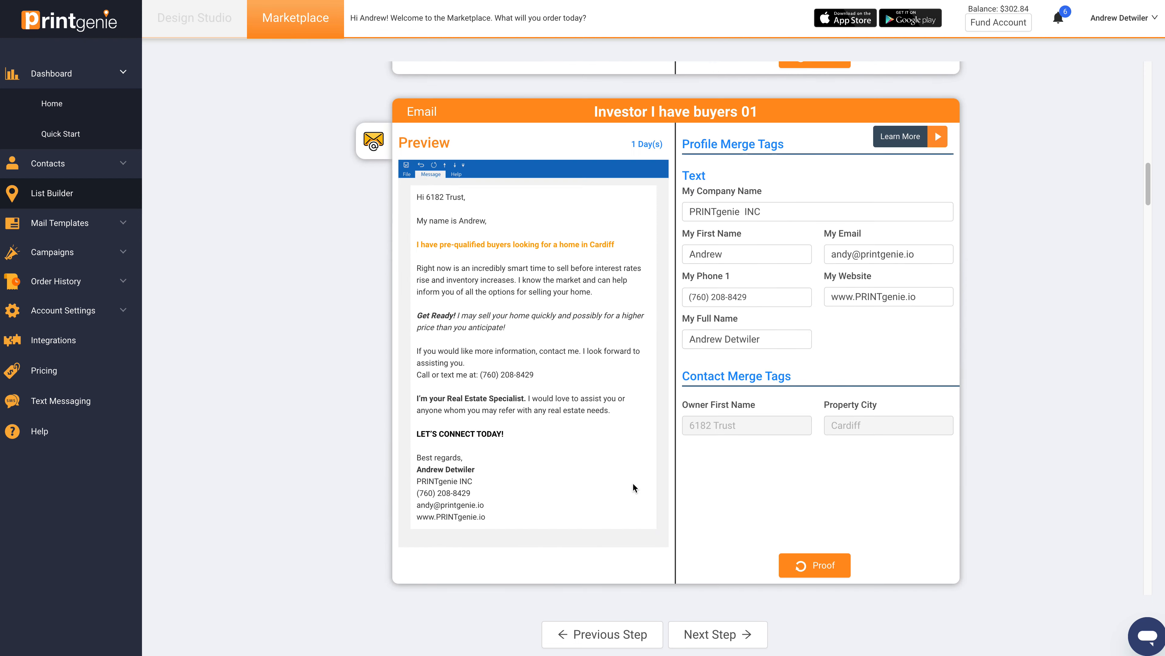
scroll(633, 484, "down", 10)
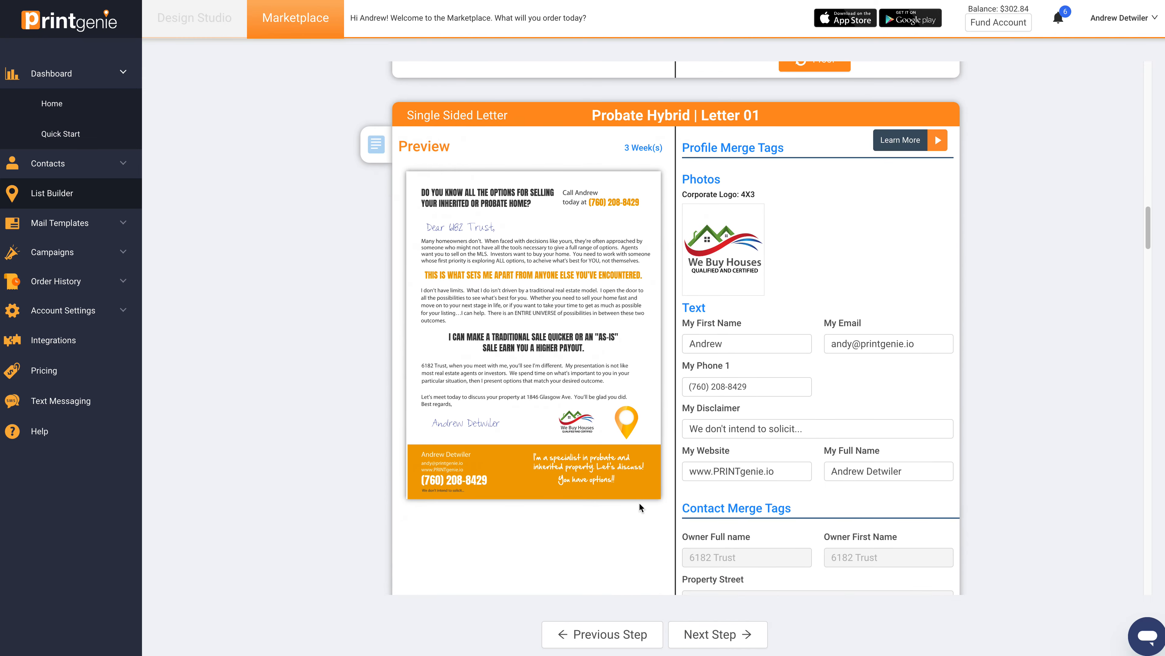
scroll(641, 508, "down", 18)
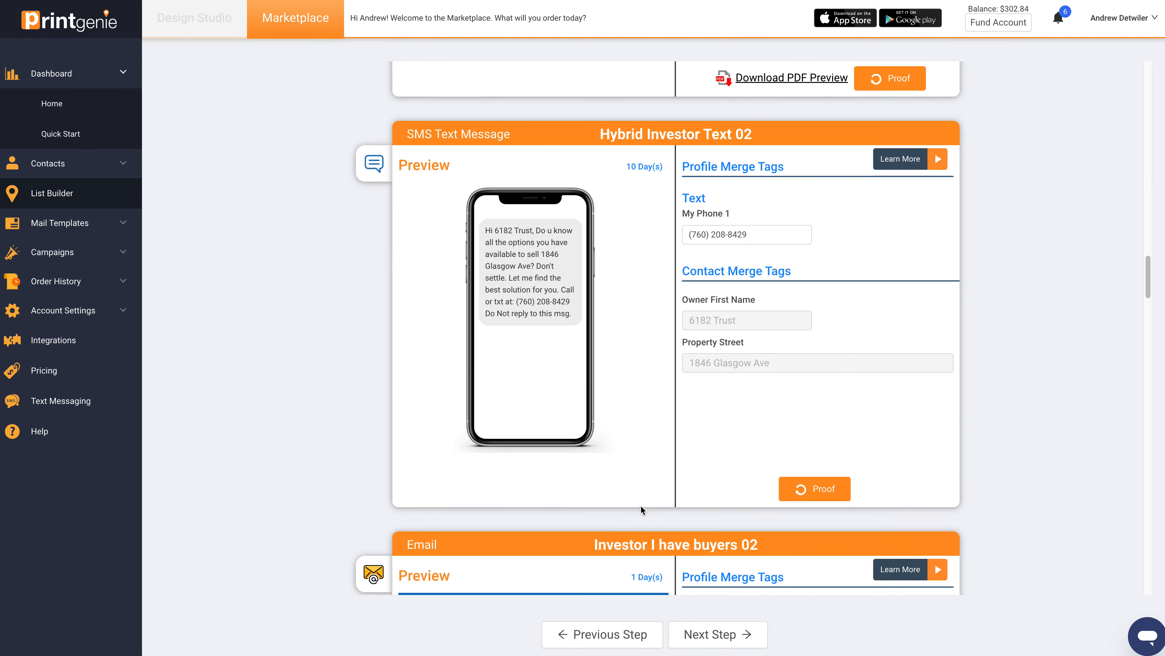
scroll(641, 510, "down", 11)
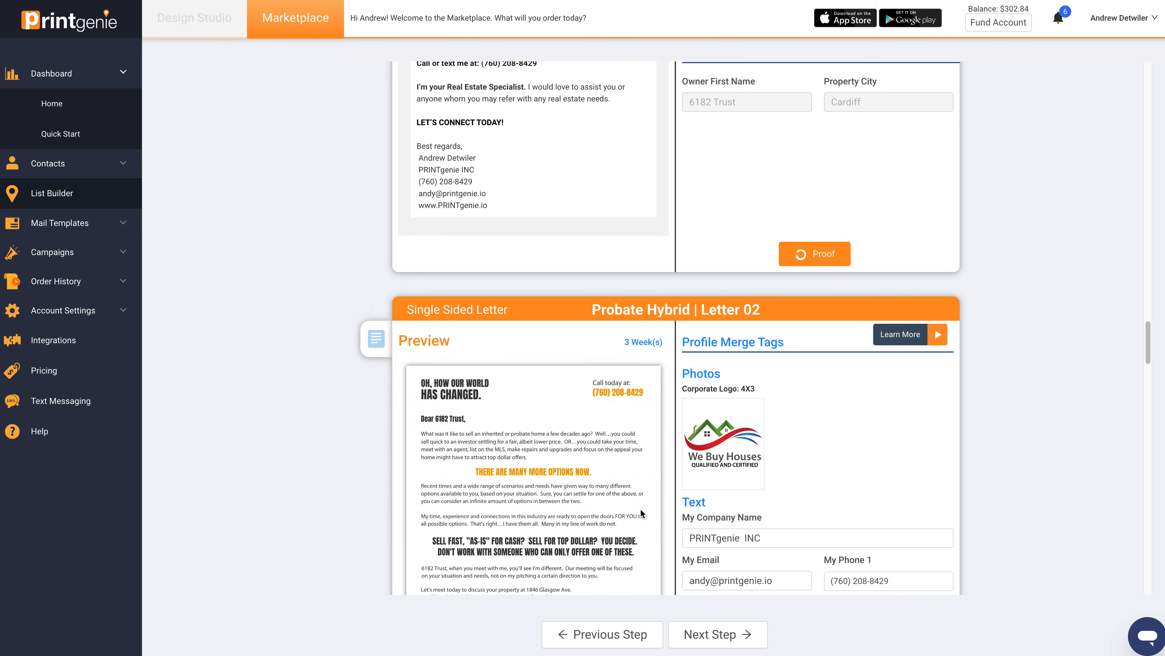
left_click(730, 635)
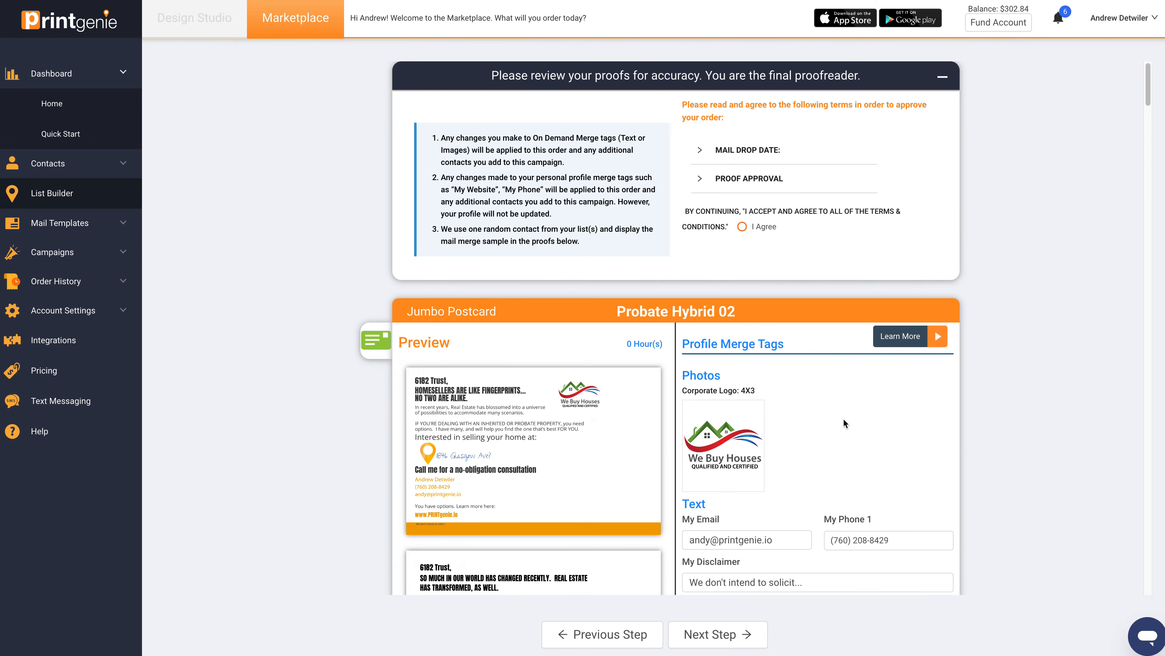
Step: Agree to the proof approval terms and continue past the proofs to the campaign's purchase summary
left_click(742, 227)
scroll(782, 458, "down", 20)
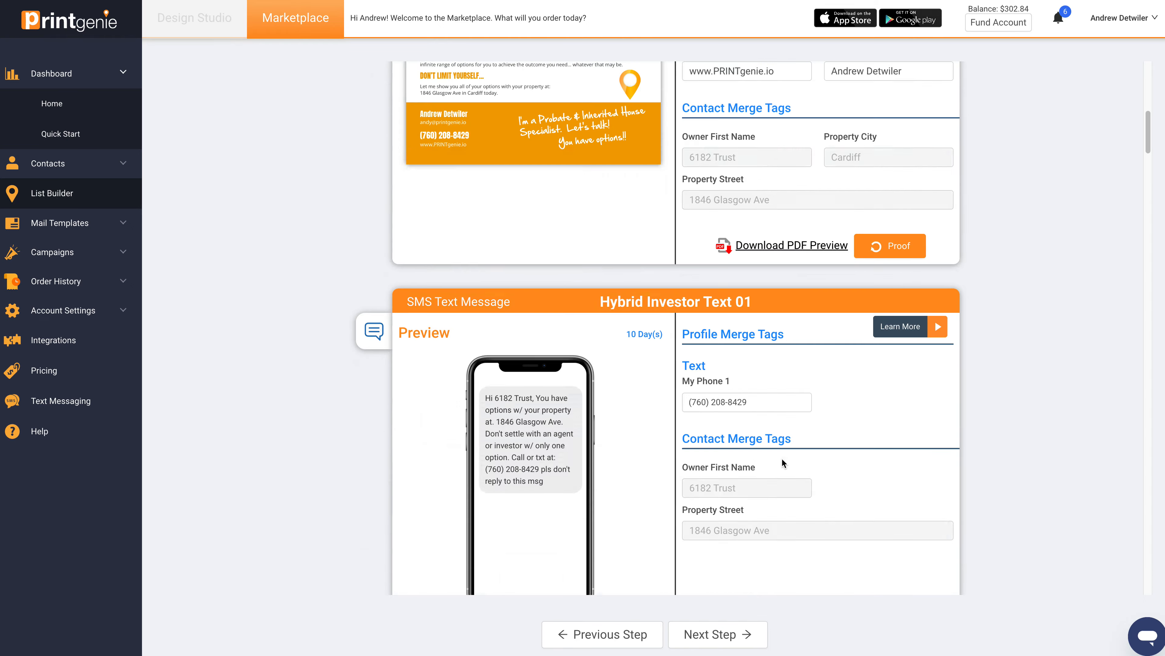
scroll(783, 463, "down", 20)
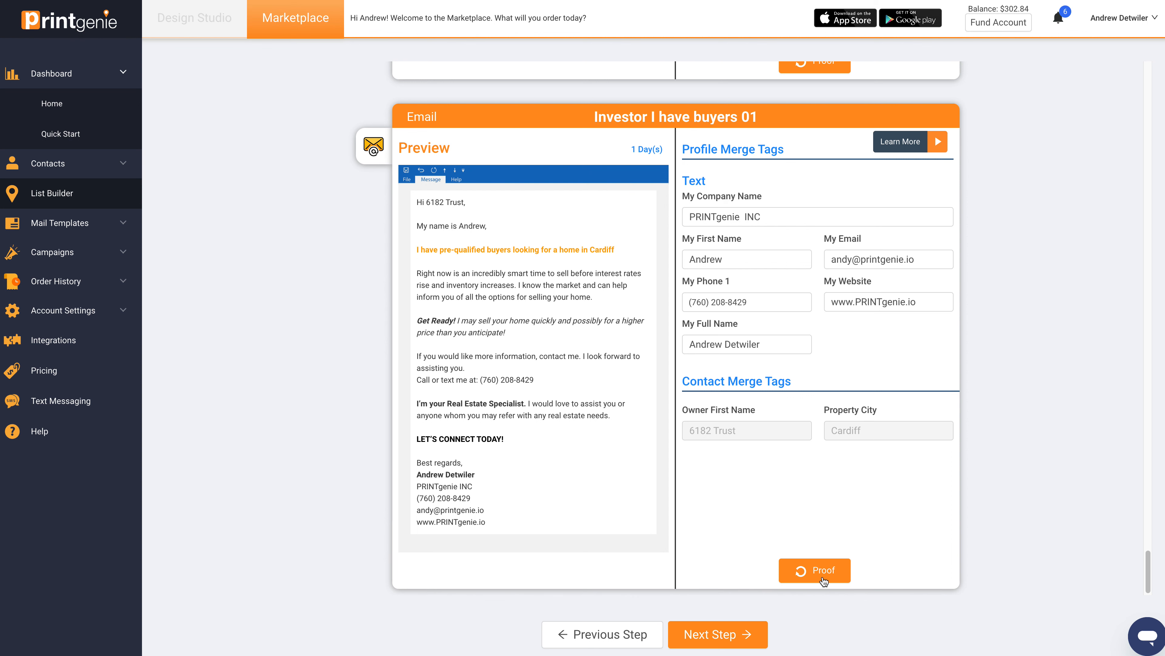
left_click(740, 640)
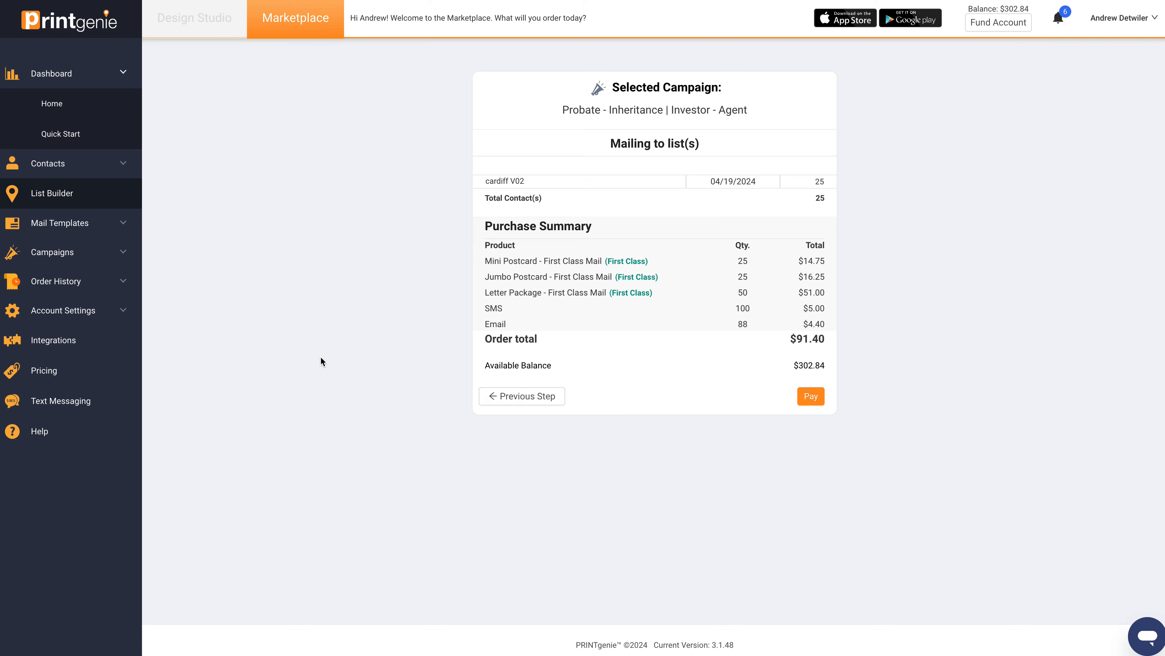
Step: Open the Cardiff V02 list from the saved contact lists
left_click(49, 163)
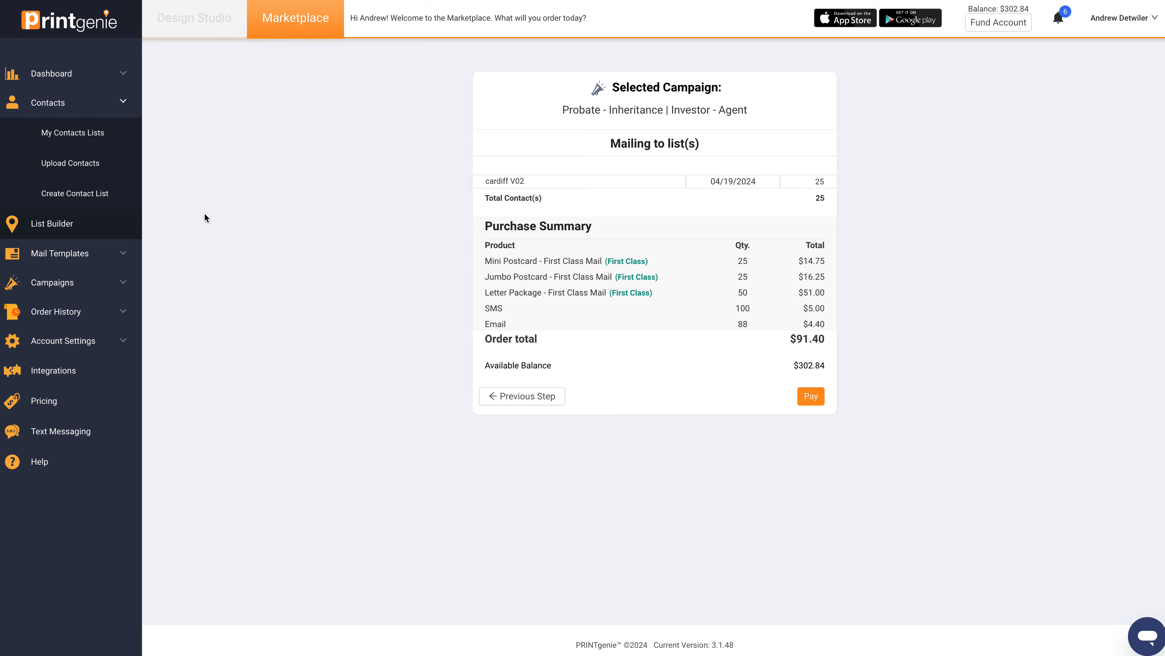
left_click(77, 133)
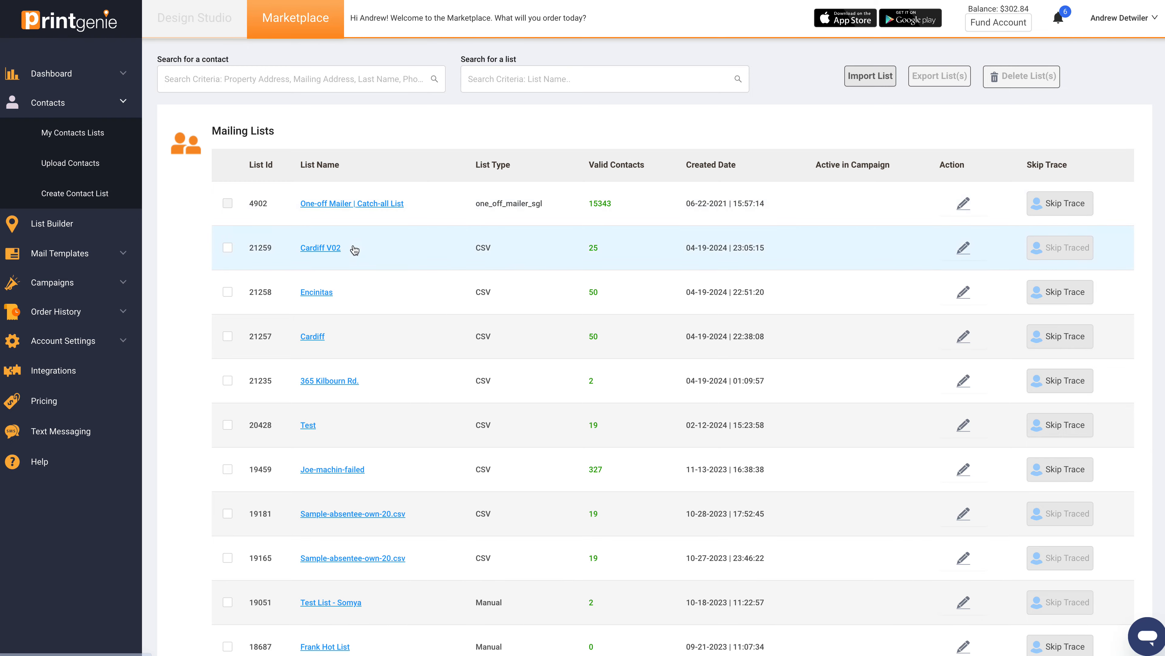
left_click(325, 248)
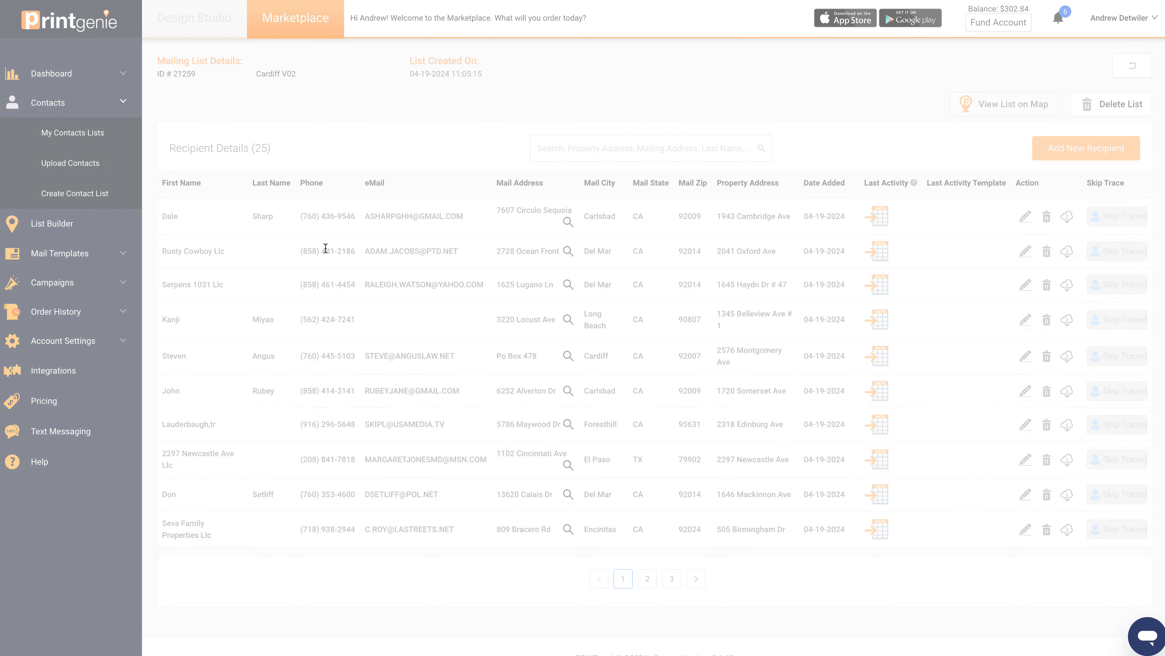
Step: Examine the first recipient's property location and property value, close the property details, and return to the mailing lists
left_click(569, 222)
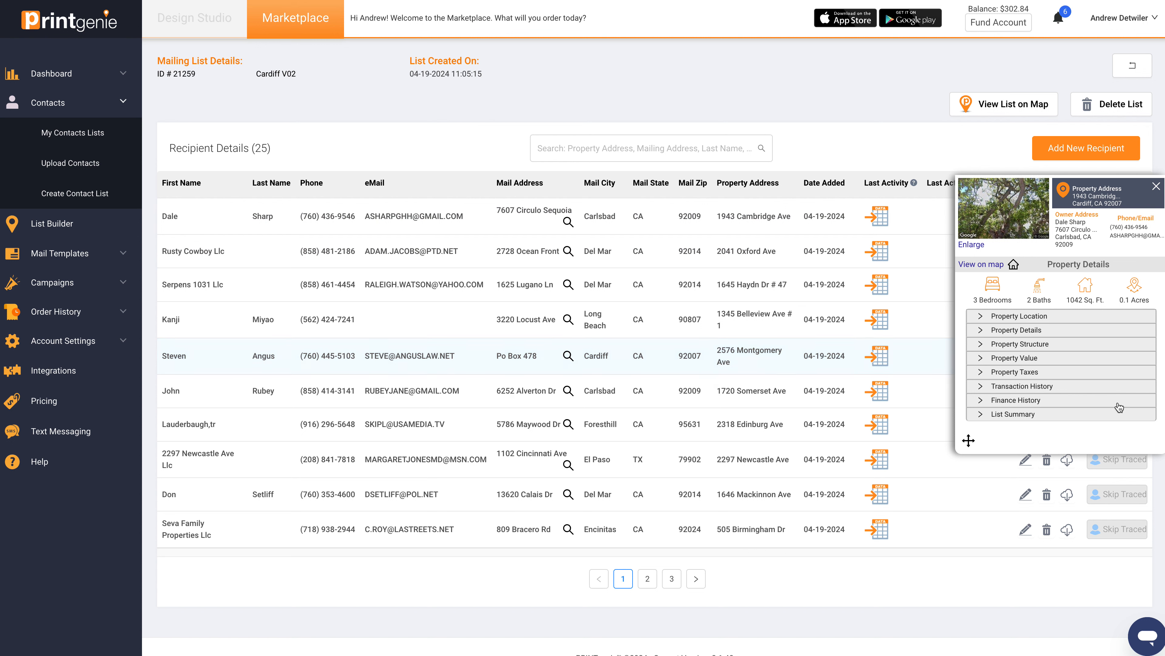
left_click(1032, 317)
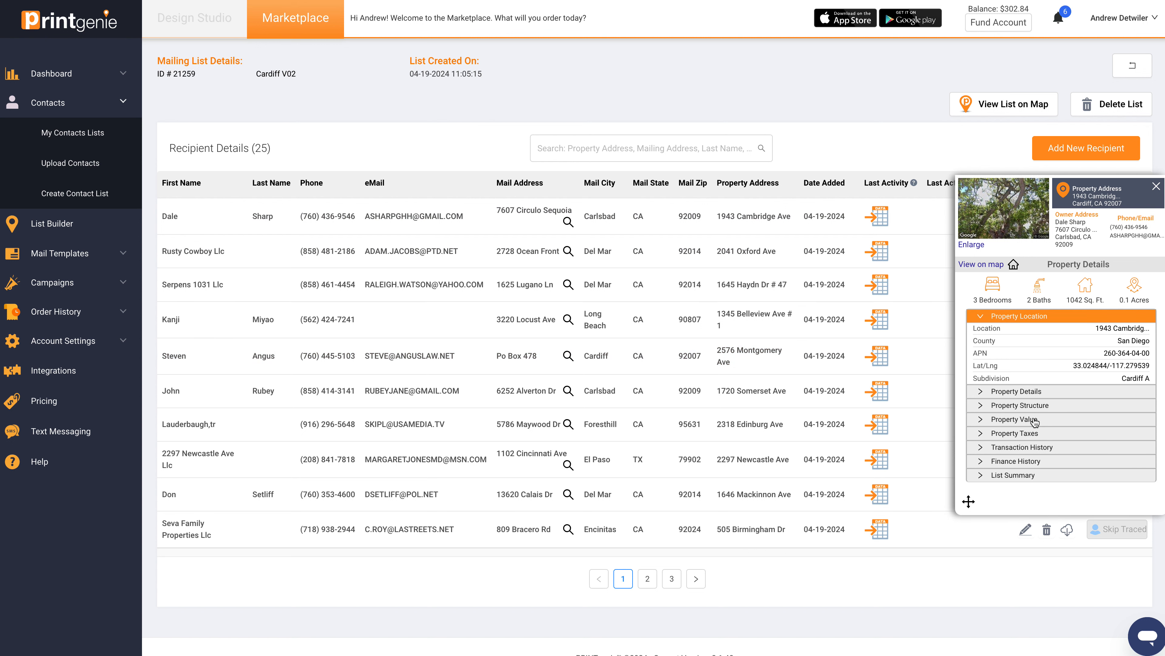
left_click(1030, 418)
left_click(1156, 187)
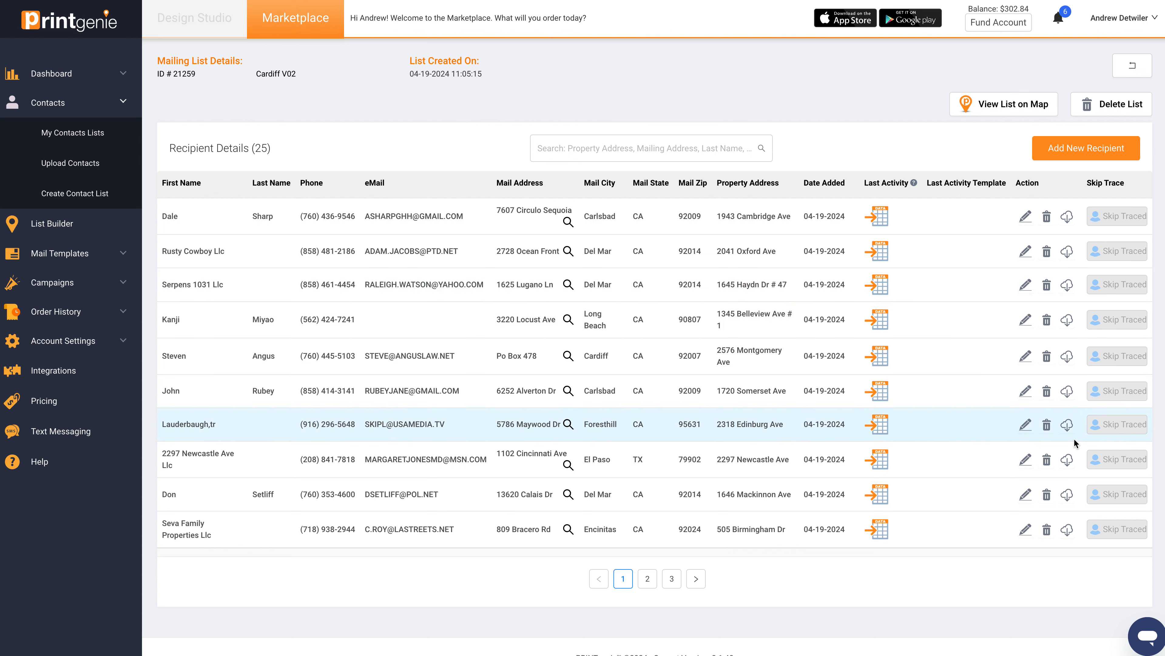
left_click(1135, 69)
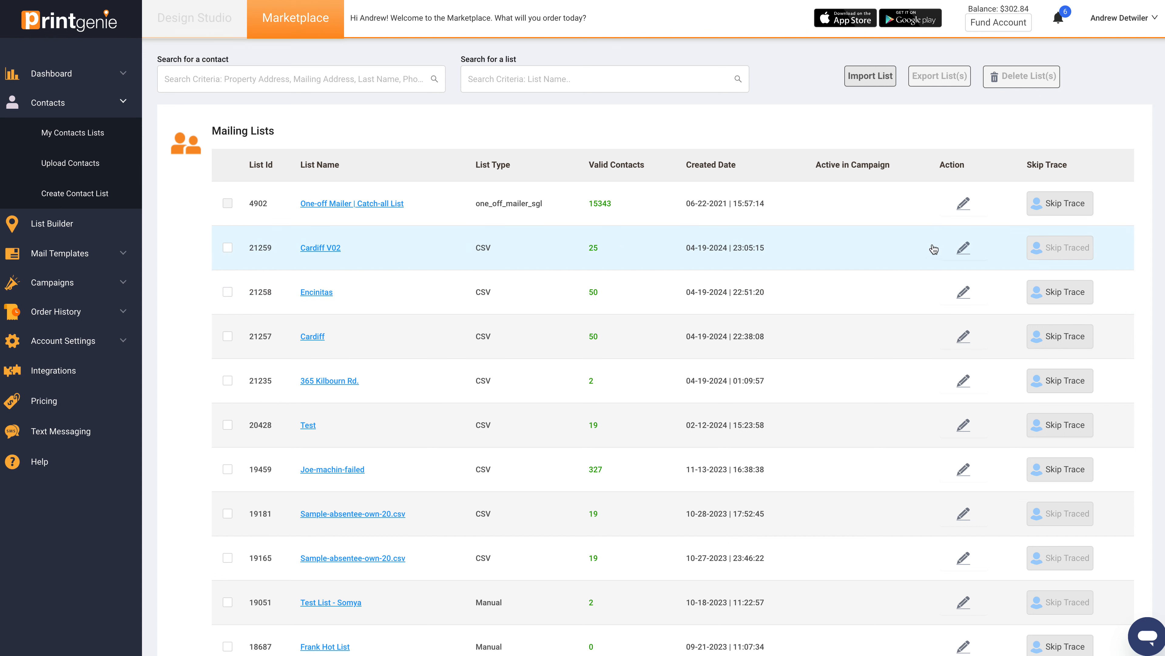
Step: Select and reopen the Cardiff V02 list, and examine its properties on the map around Cardiff-by-the-Sea
left_click(227, 247)
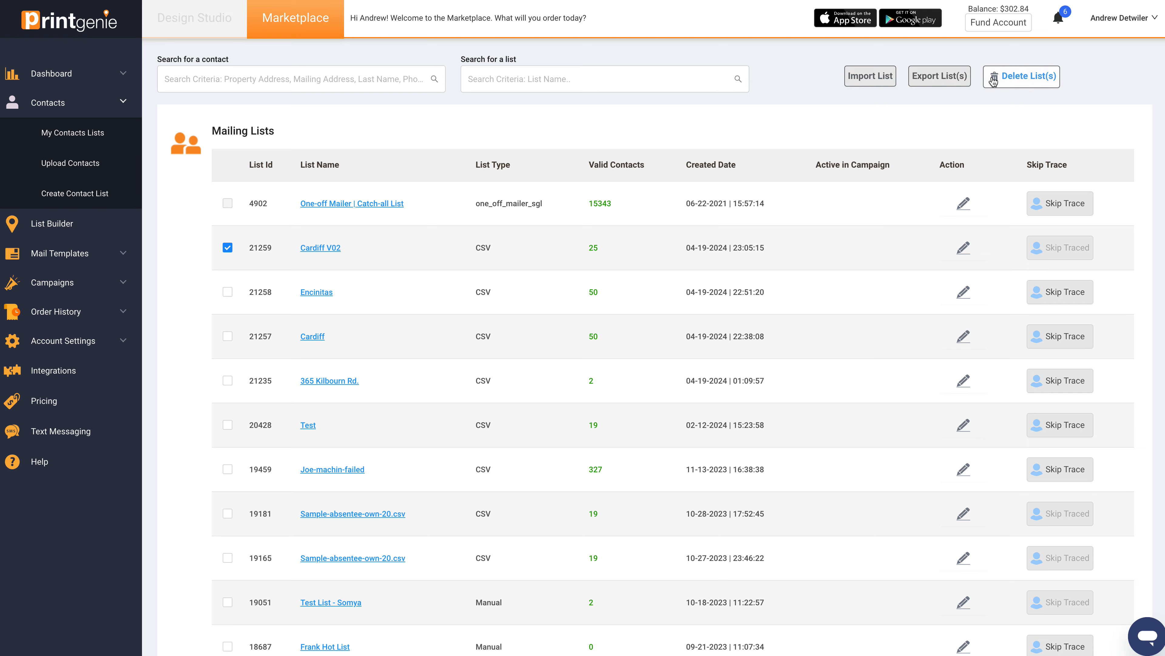
left_click(321, 250)
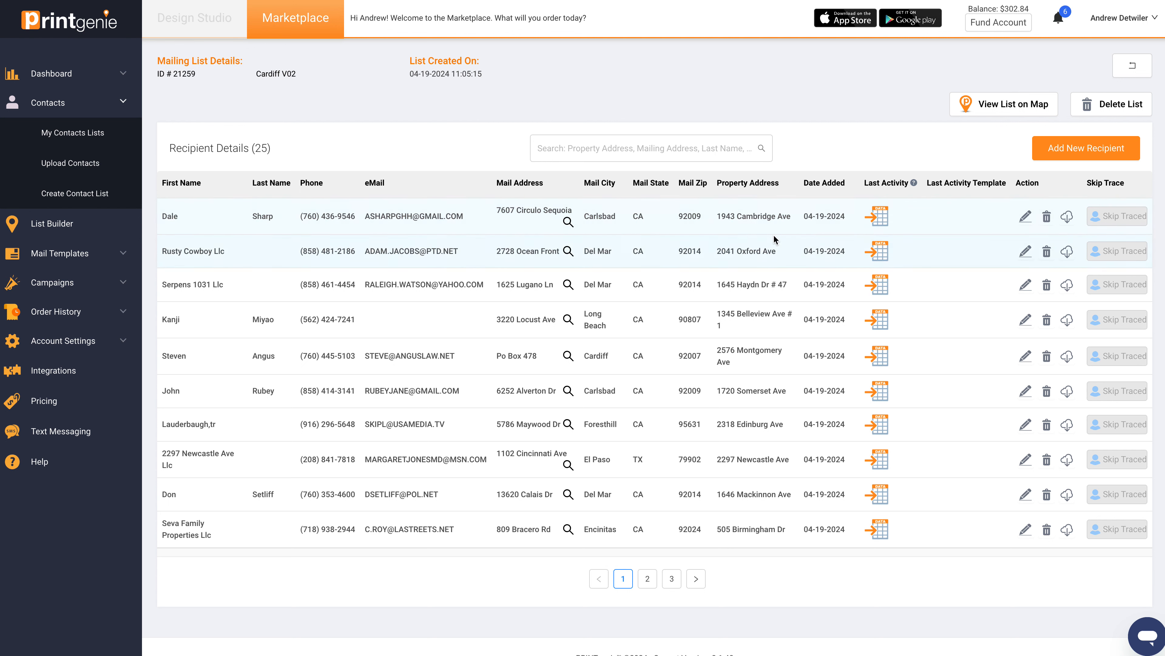
left_click(1013, 105)
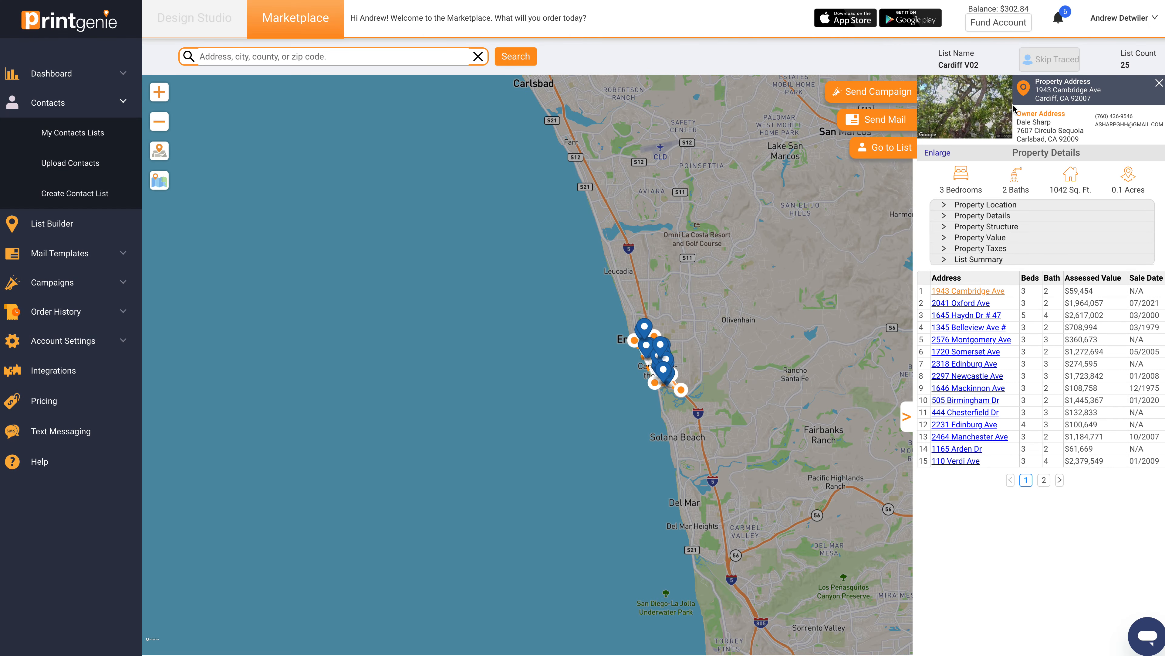
scroll(731, 452, "up", 3)
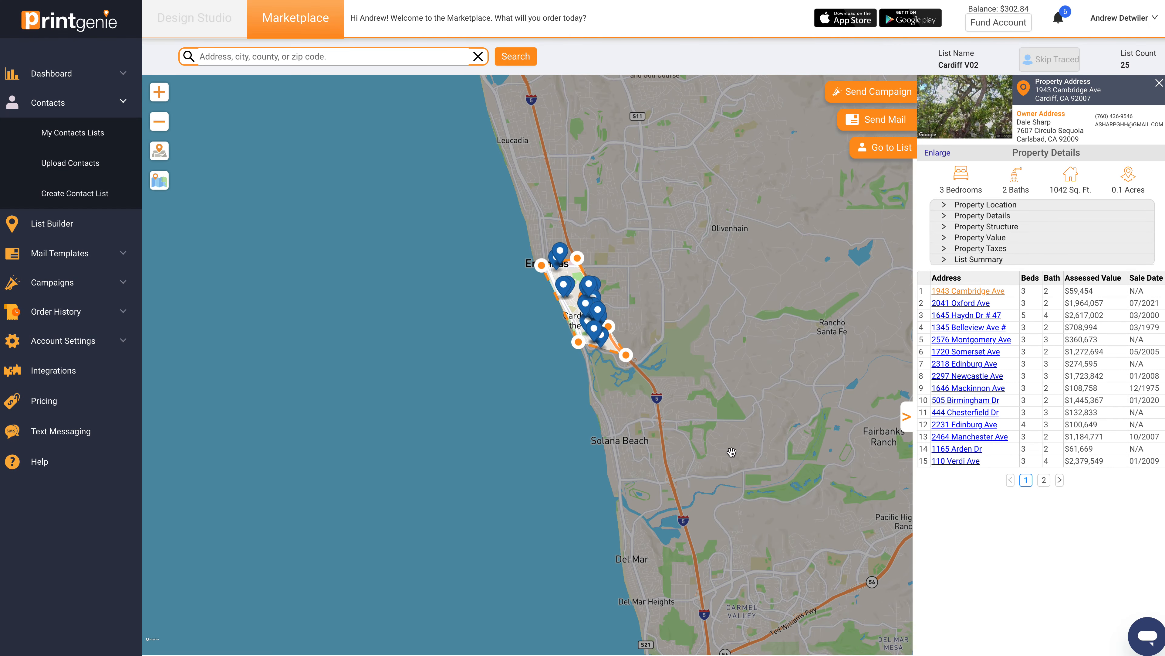
scroll(596, 321, "up", 5)
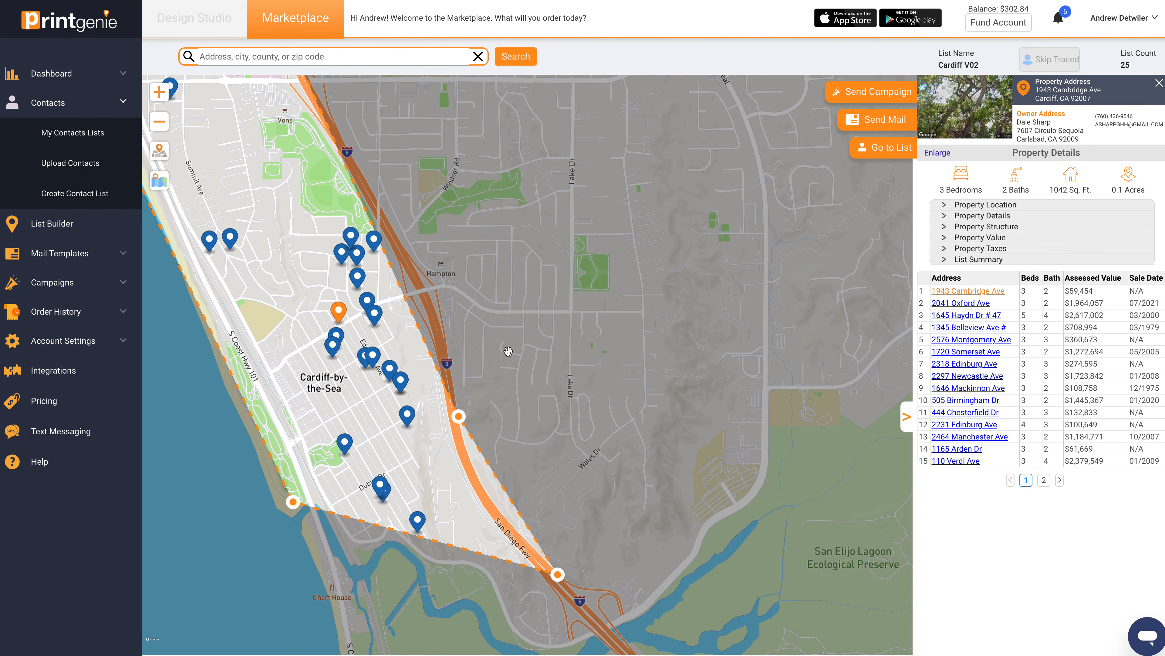
left_click_drag(523, 351, 733, 384)
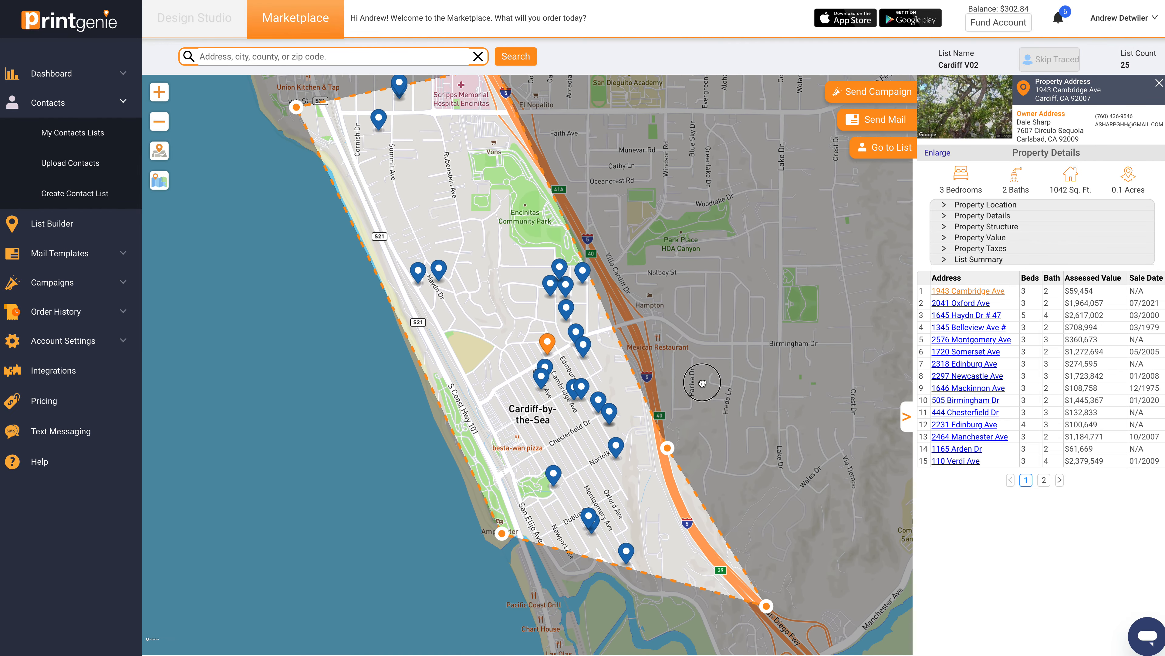
Step: Start a mailing for the mapped list, preview the 04 Investor Buys Houses | SV template, and close the preview
left_click(886, 121)
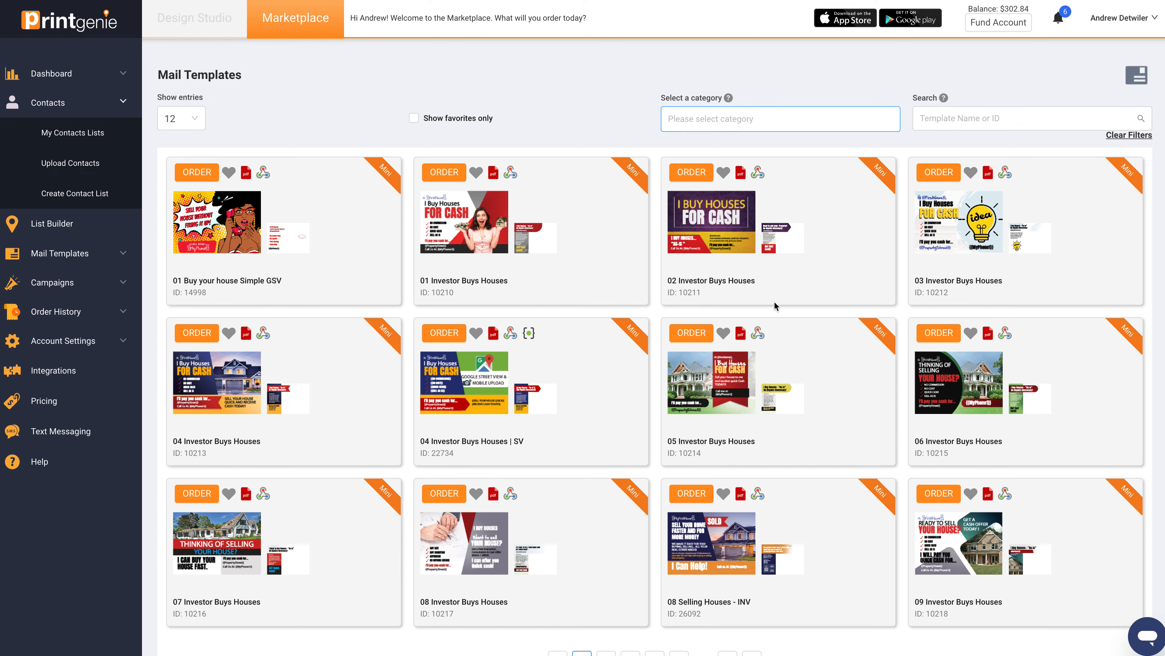
left_click(479, 377)
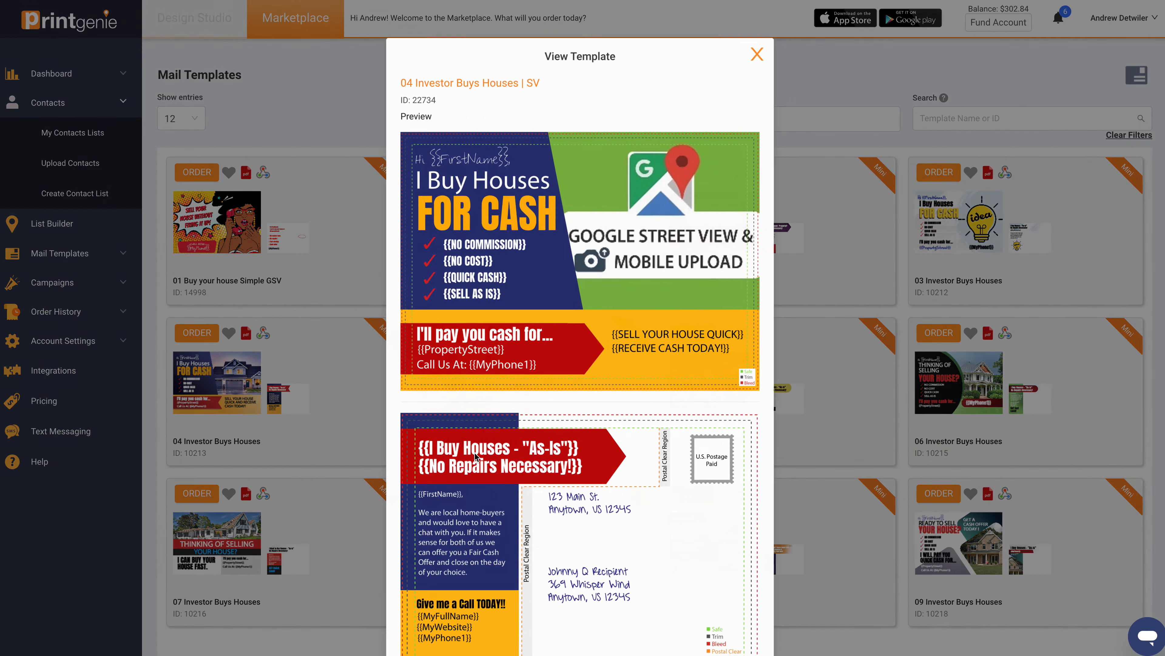
left_click(762, 48)
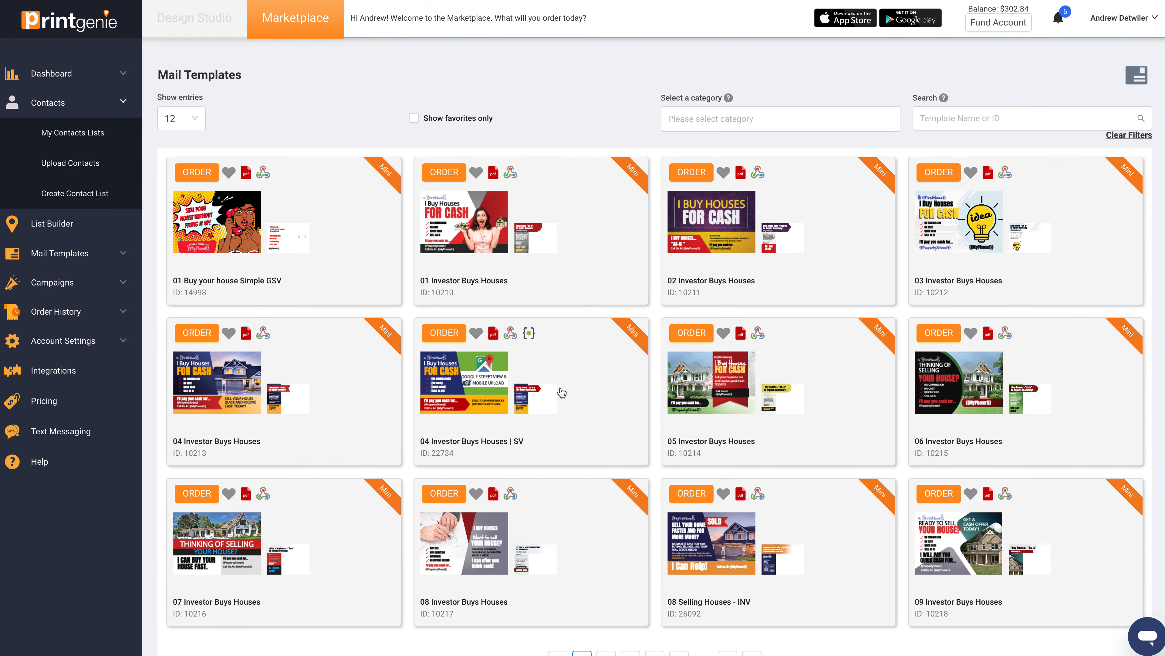
Step: Start ordering the 04 Investor Buys Houses | SV mini postcard for the Cardiff V02 list and agree to the terms
left_click(457, 340)
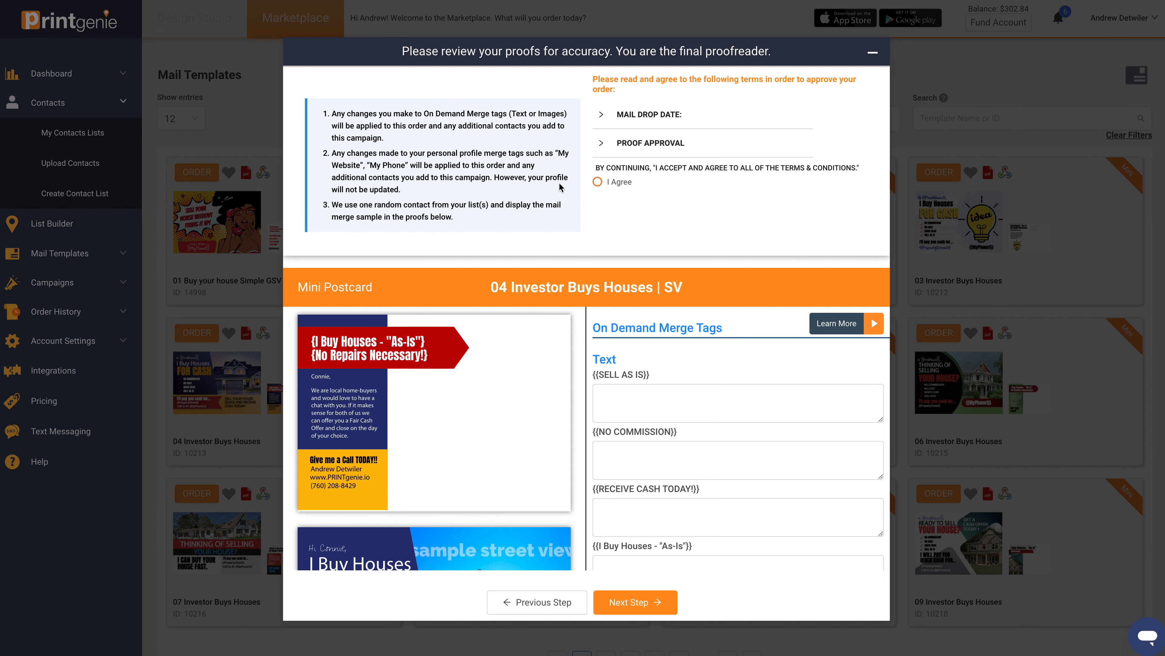
left_click(597, 181)
Step: Fill the SELL AS IS merge tag with "Sell Quick" and NO COMMISSION with "FREE", and enter text for RECEIVE CASH TODAY!
scroll(573, 350, "down", 5)
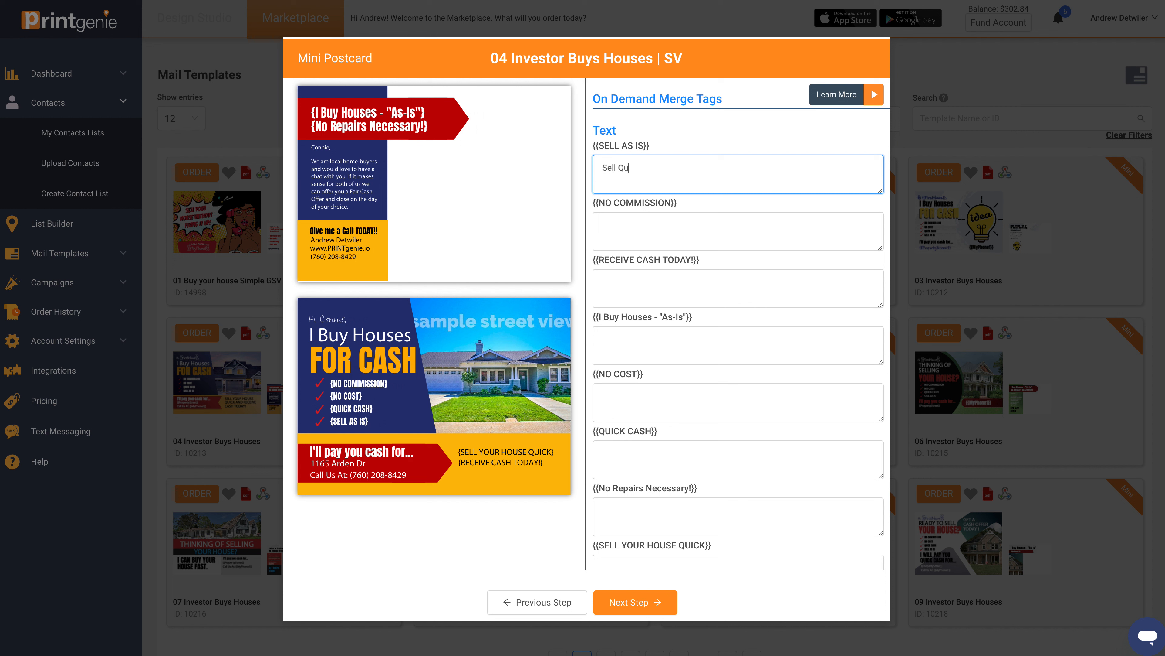
left_click(686, 239)
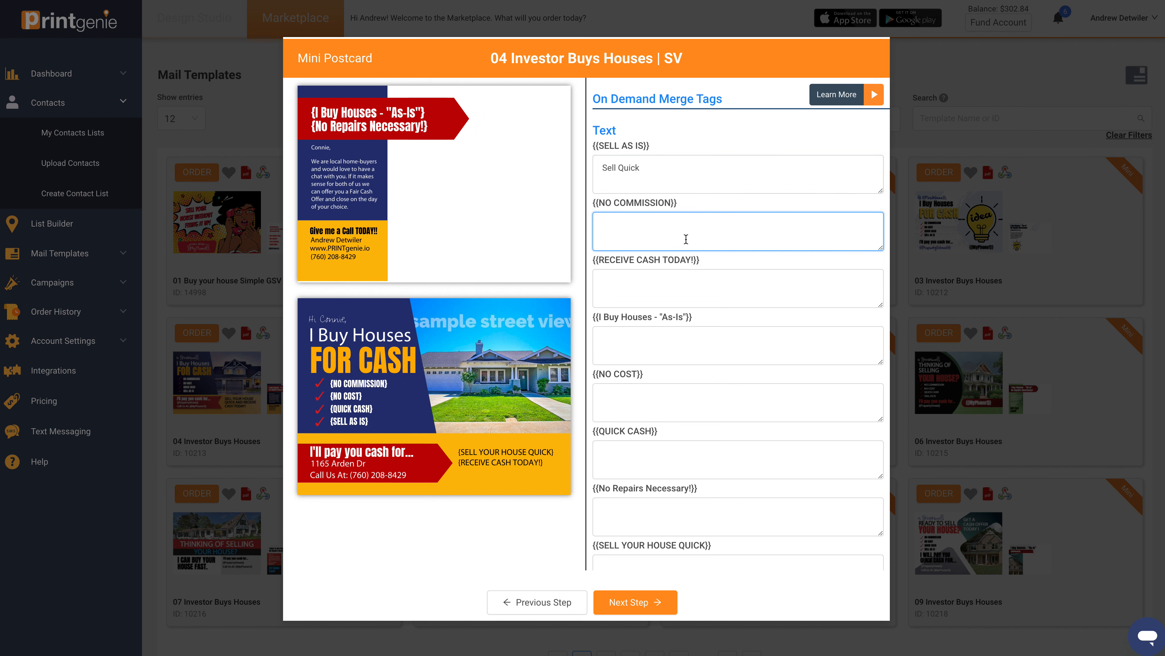
type("FREE")
left_click(714, 289)
type("Get")
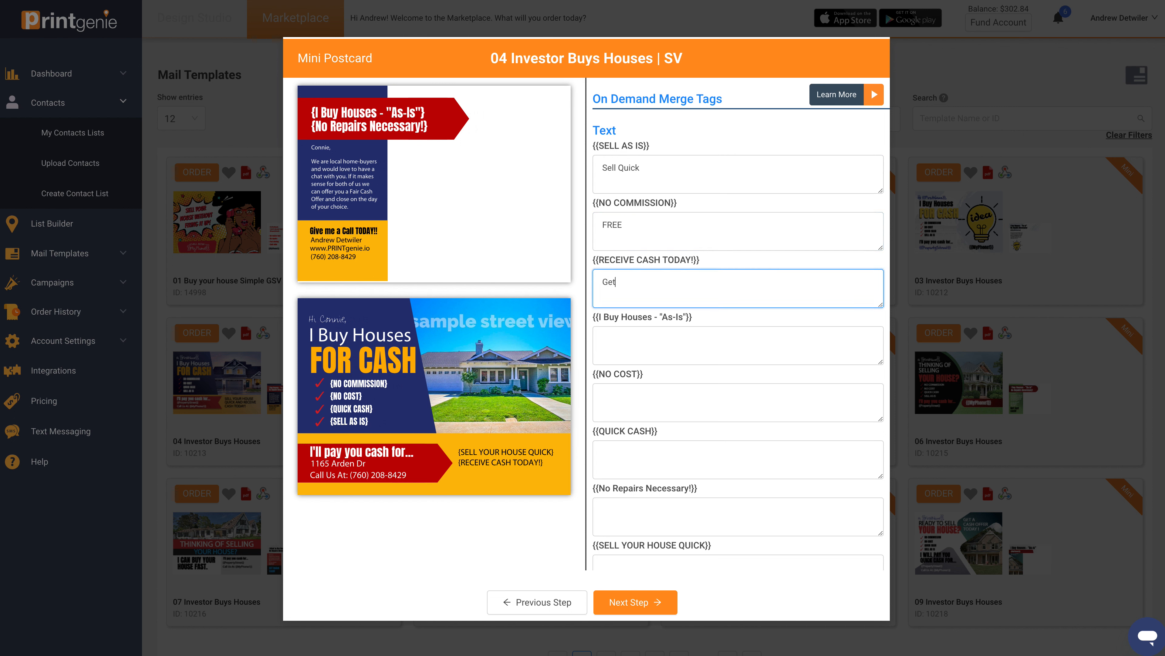
type(" Get Toda")
Step: Continue to the postcard's order summary with the remaining merge tags left empty, and back out of the order without paying
left_click(648, 604)
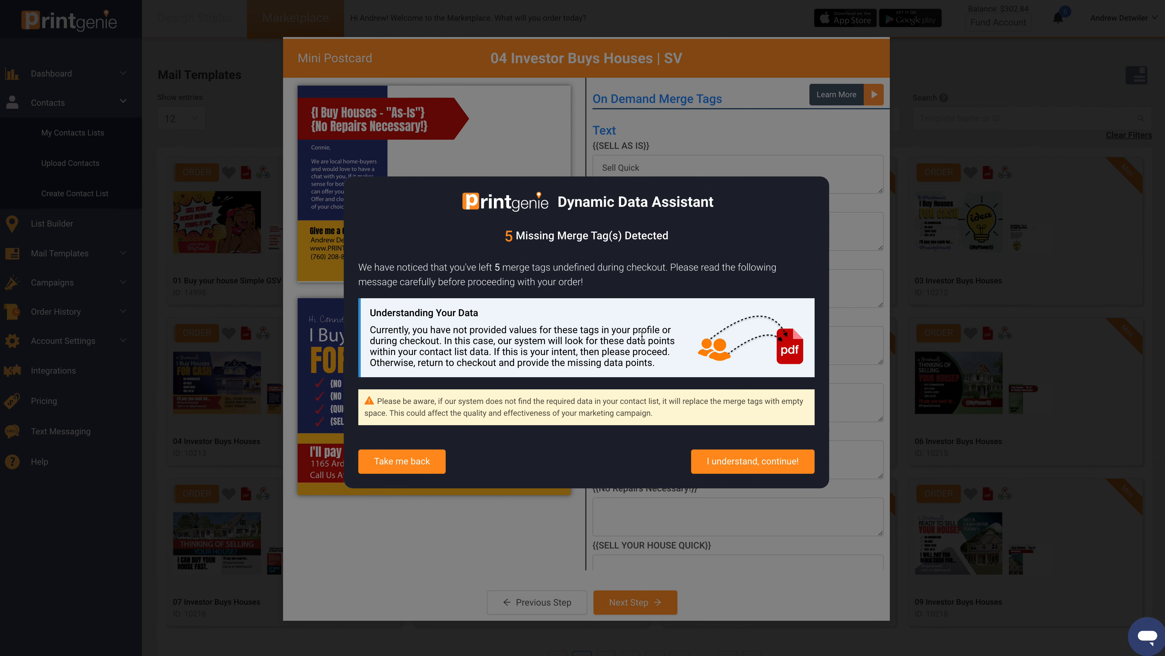
left_click(768, 462)
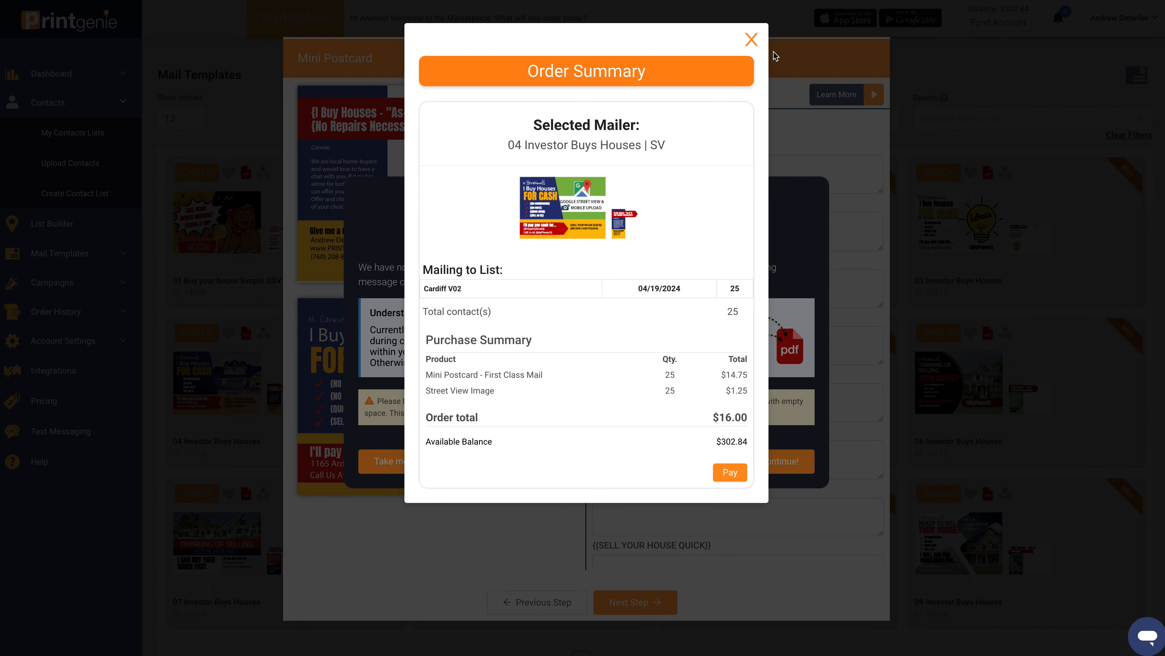
left_click(752, 40)
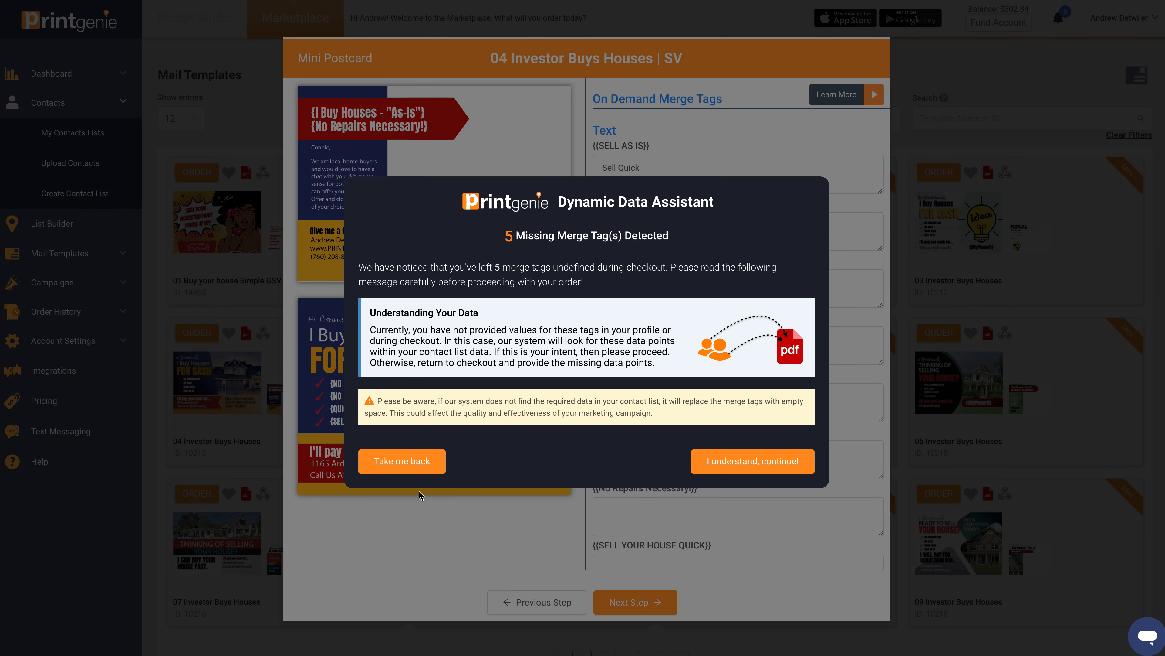
left_click(403, 461)
left_click(559, 605)
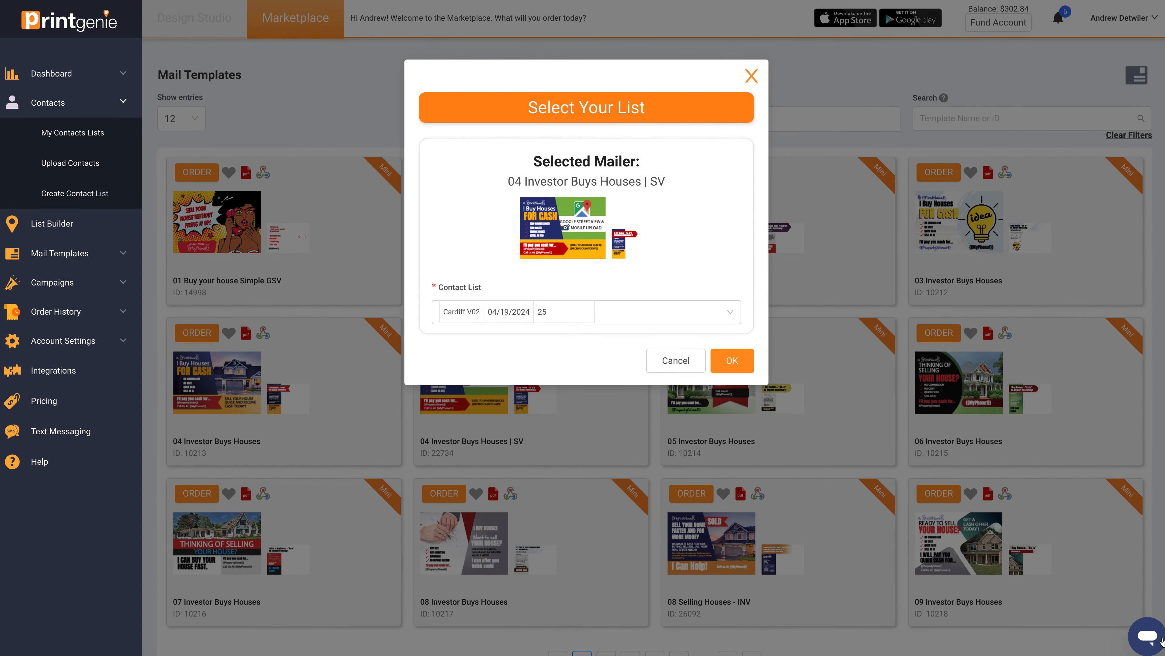
left_click(751, 76)
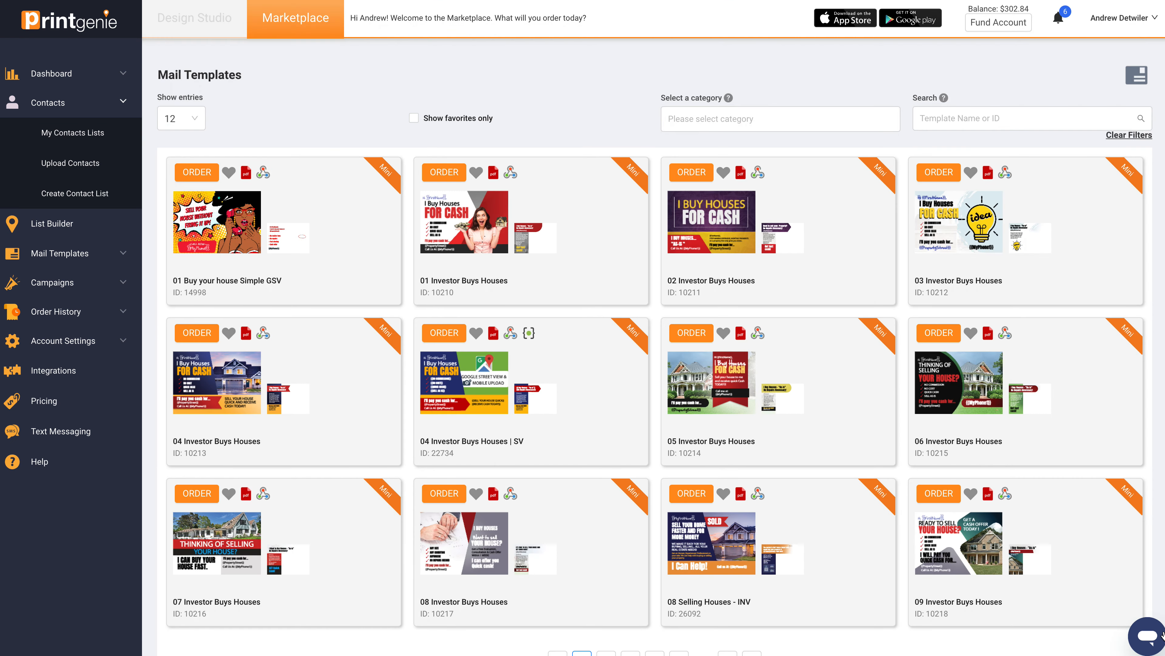